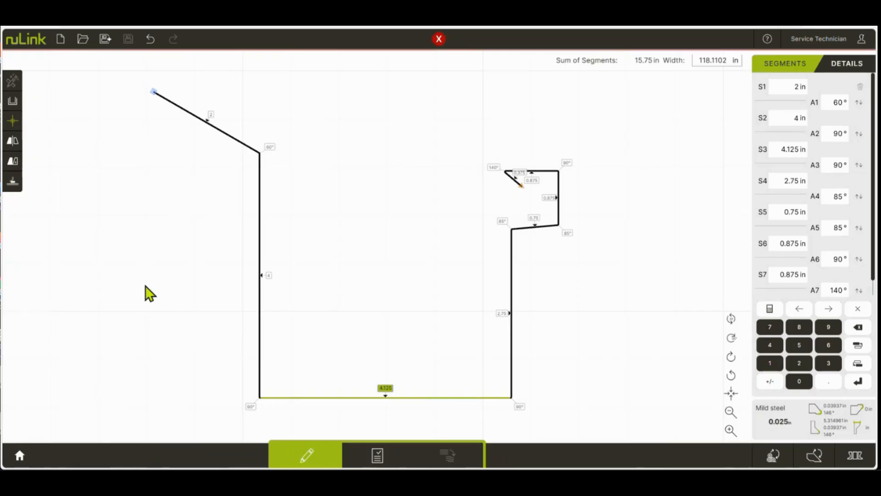
- Switch to line-by-line programming without saving the changes to the current profile
{"action": "left_click", "coordinate": [21, 456]}
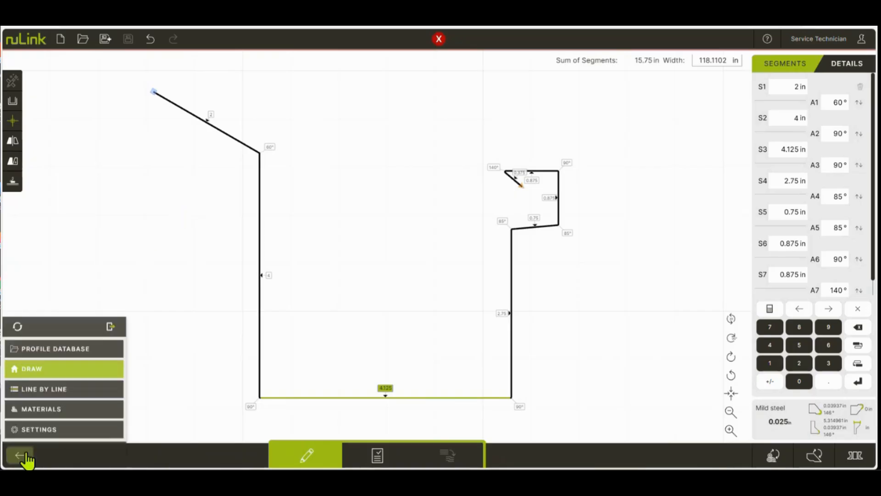
{"action": "left_click", "coordinate": [54, 389]}
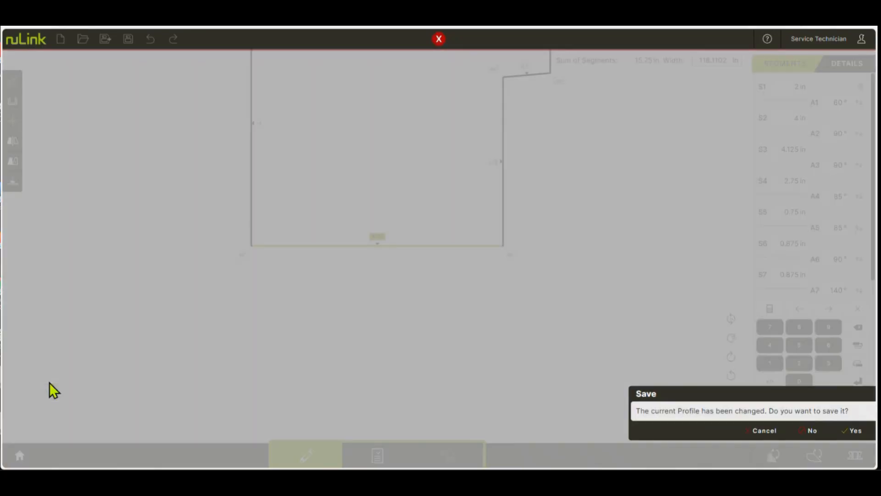
{"action": "left_click", "coordinate": [811, 431]}
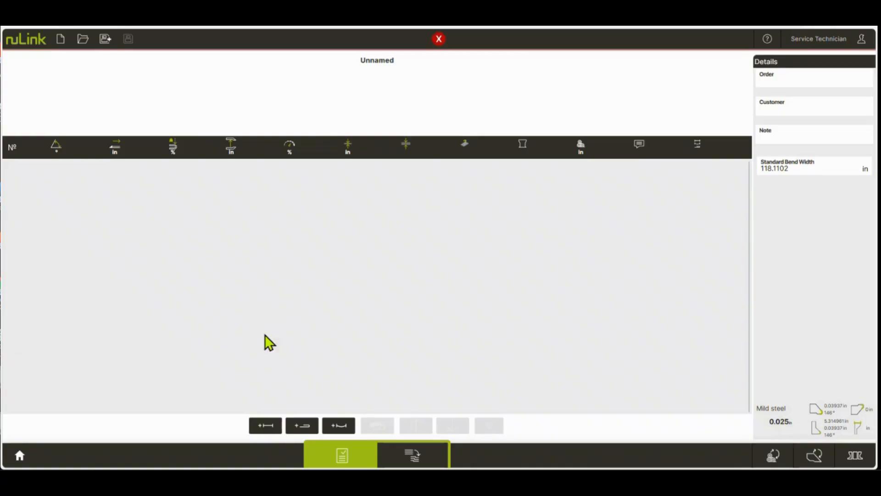
- Add a standard bend line to the empty program and set its folding angle to 45°
{"action": "left_click", "coordinate": [266, 426]}
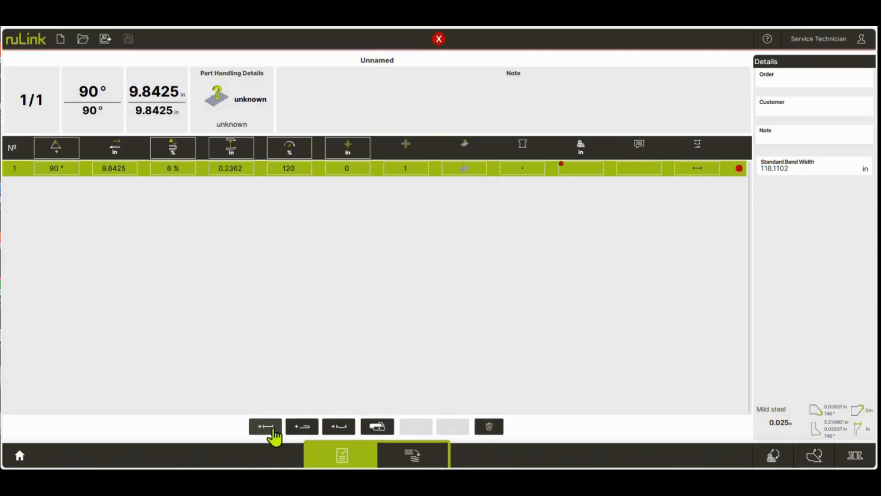
{"action": "left_click", "coordinate": [55, 167]}
{"action": "left_click", "coordinate": [769, 352]}
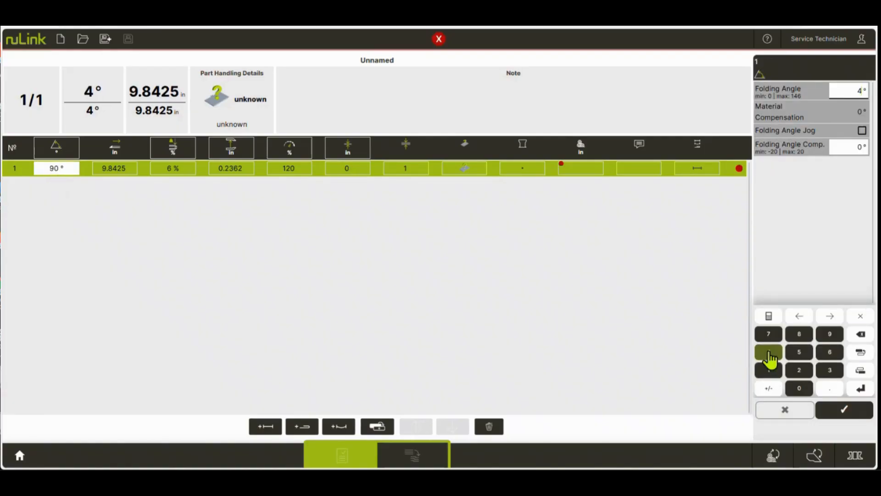
{"action": "left_click", "coordinate": [799, 352]}
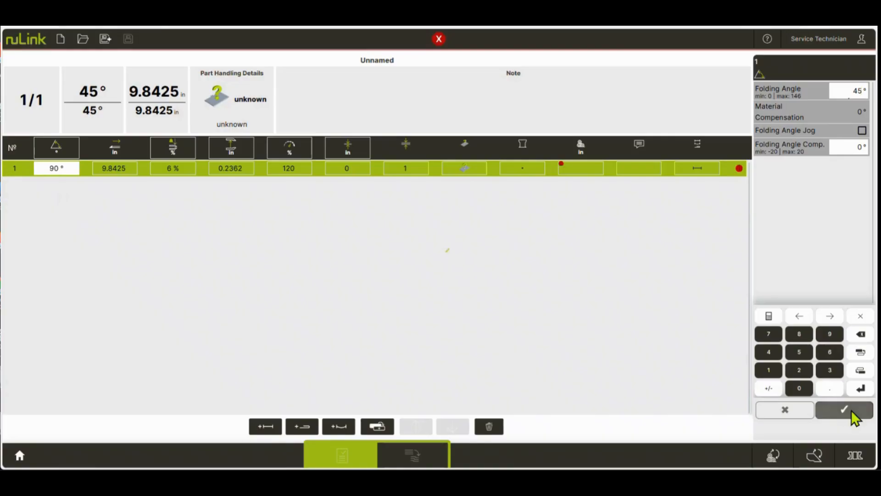
{"action": "left_click", "coordinate": [852, 412]}
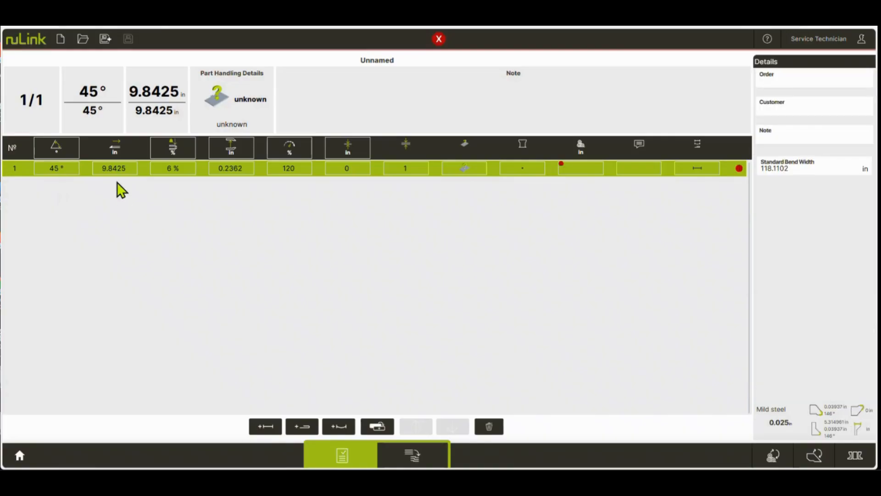
- Set Backgauge Length 1 of the first bend to 20 in
{"action": "left_click", "coordinate": [114, 169]}
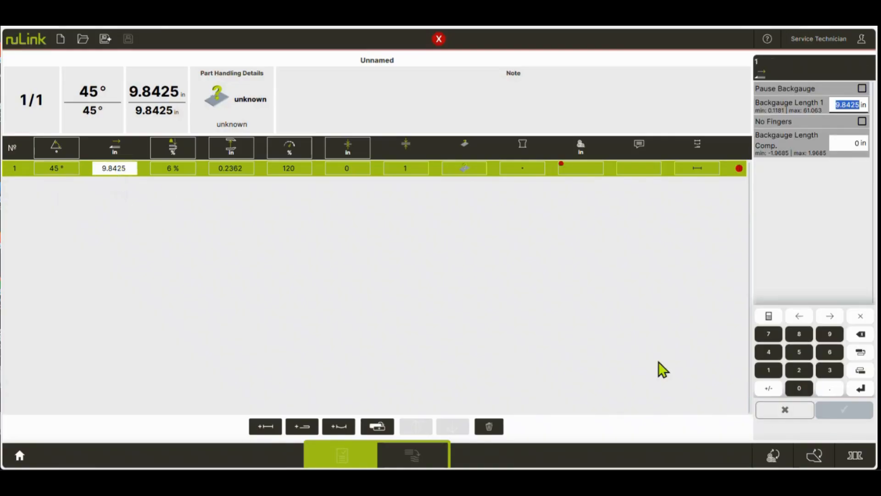
{"action": "left_click", "coordinate": [797, 372]}
{"action": "left_click", "coordinate": [800, 387]}
{"action": "left_click", "coordinate": [828, 411]}
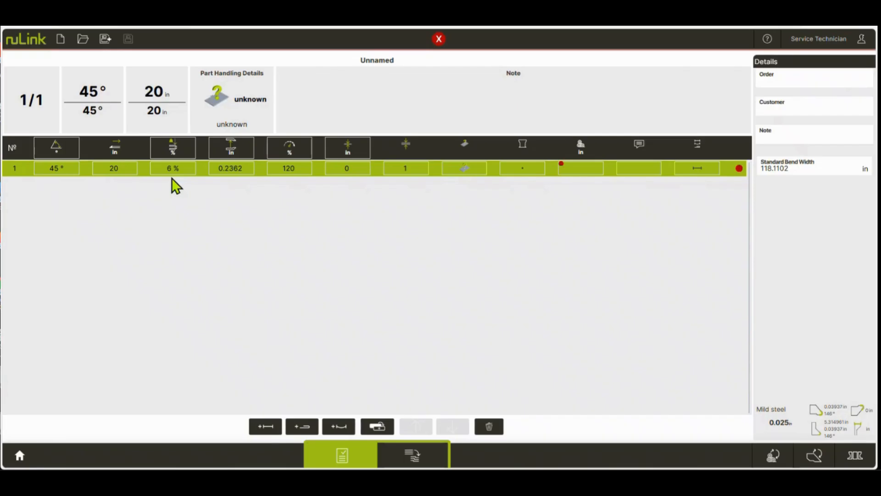
- Set the opening height of the first bend to 1 in
{"action": "left_click", "coordinate": [229, 170]}
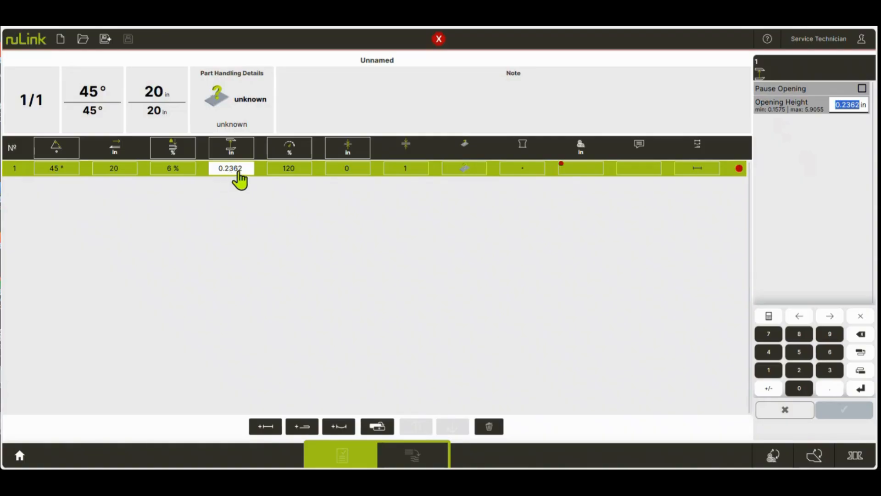
{"action": "left_click", "coordinate": [769, 373]}
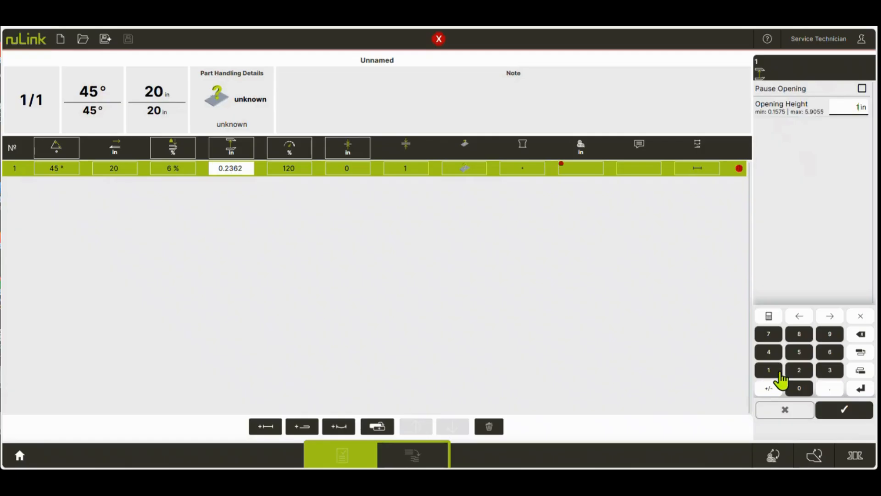
{"action": "left_click", "coordinate": [844, 410]}
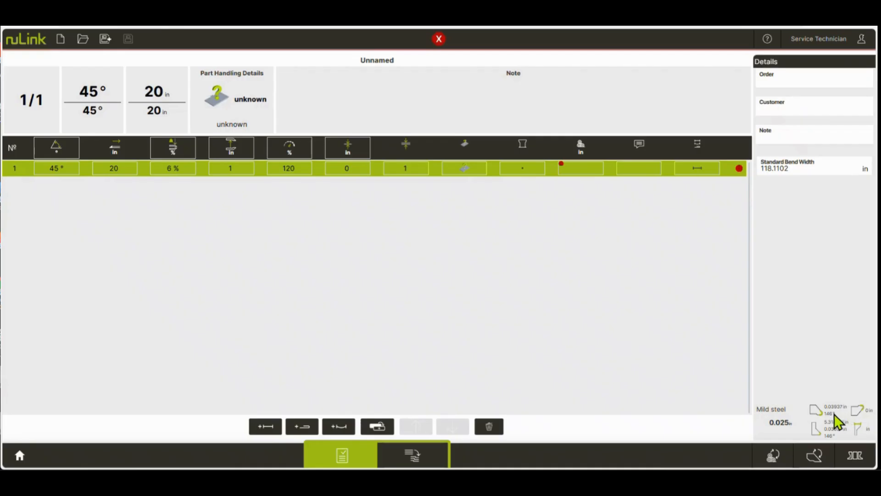
- View the first bend's bending speed and tilt settings, and set its number of plies to 4
{"action": "left_click", "coordinate": [288, 169]}
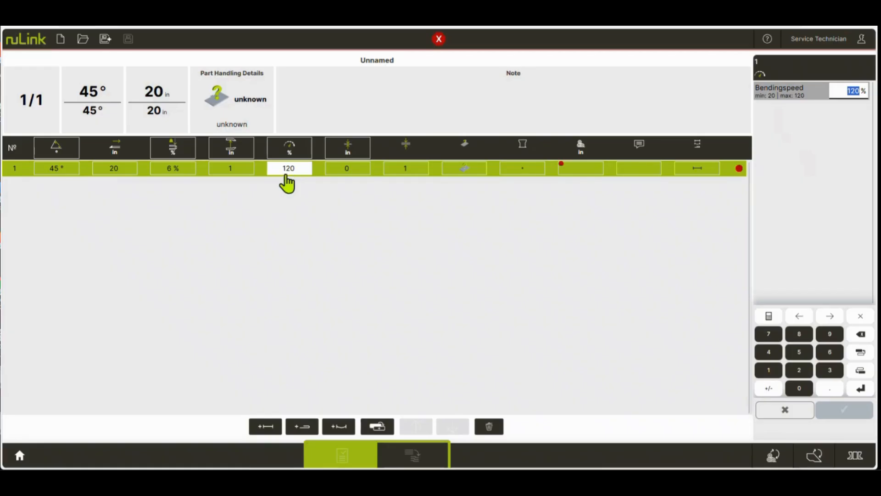
{"action": "left_click", "coordinate": [349, 171]}
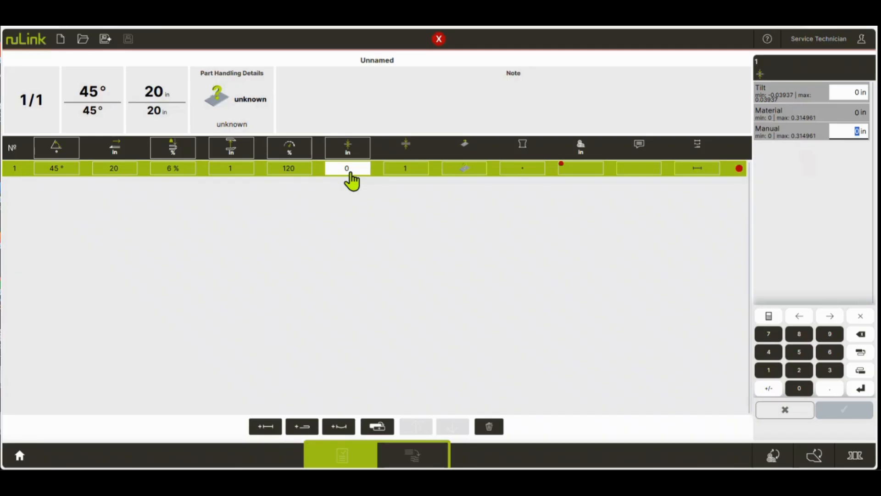
{"action": "left_click", "coordinate": [402, 174]}
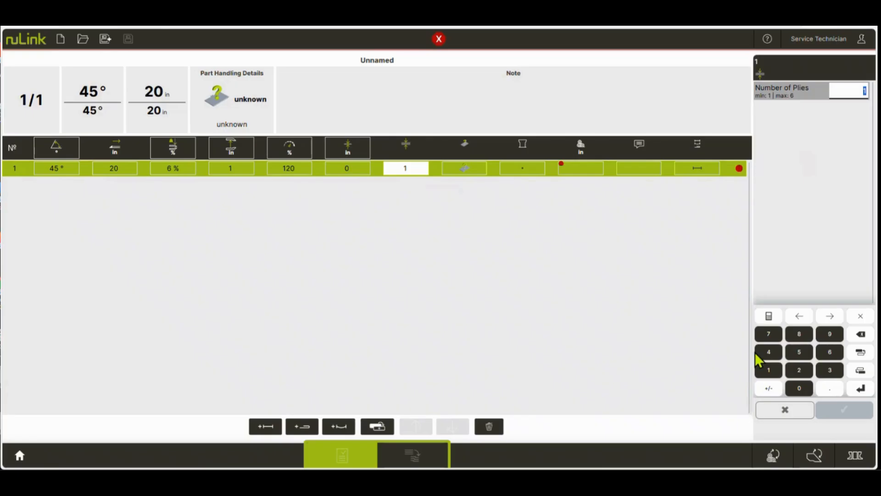
{"action": "left_click", "coordinate": [768, 353]}
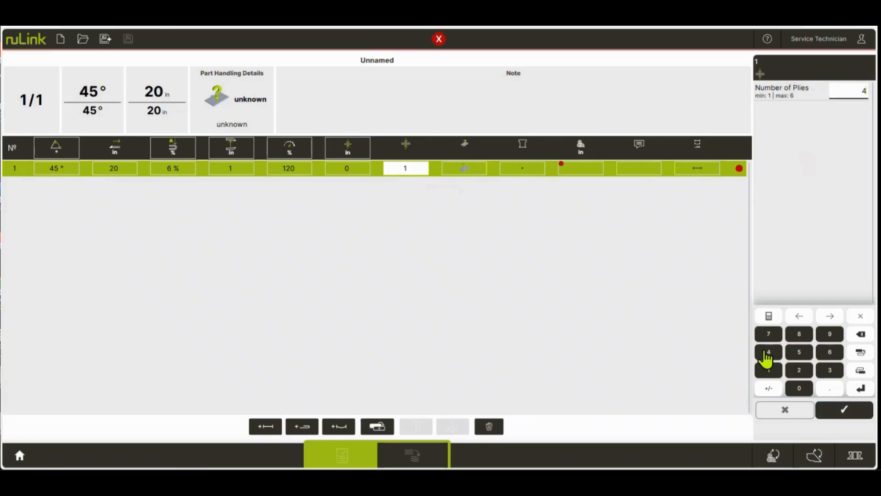
{"action": "left_click", "coordinate": [836, 412]}
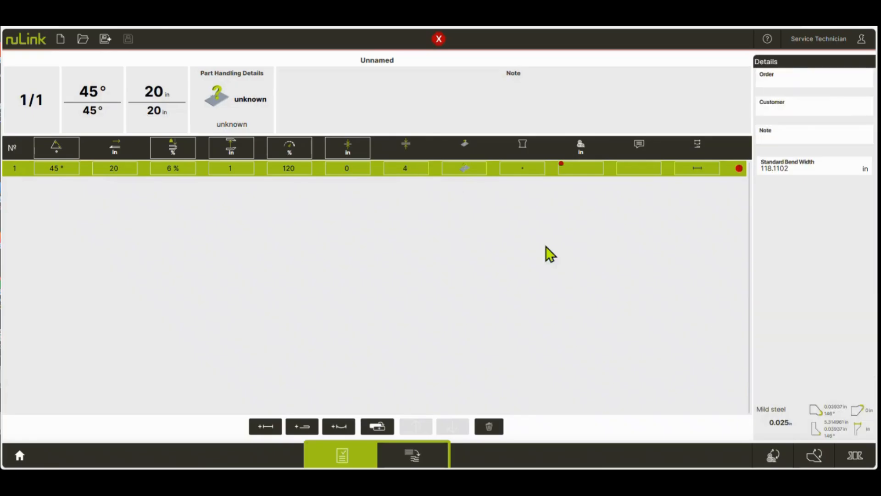
{"action": "left_click", "coordinate": [399, 175]}
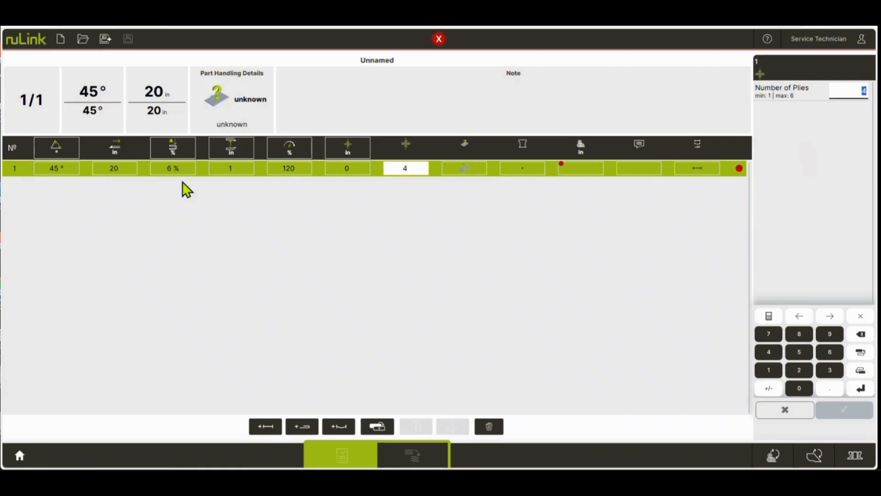
{"action": "left_click", "coordinate": [172, 170]}
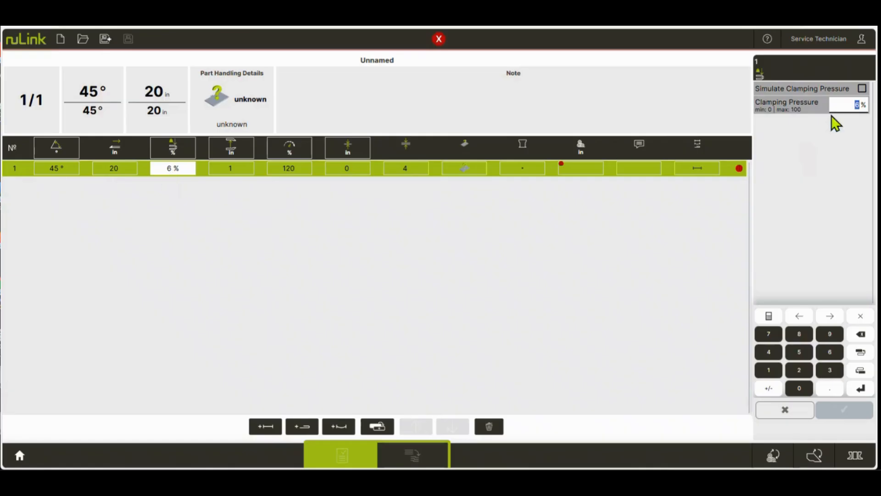
{"action": "left_click", "coordinate": [861, 88]}
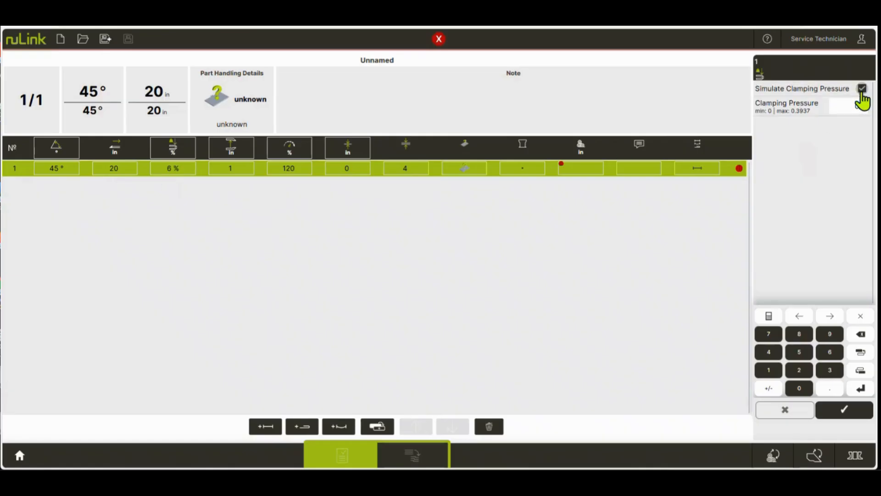
{"action": "left_click", "coordinate": [163, 170]}
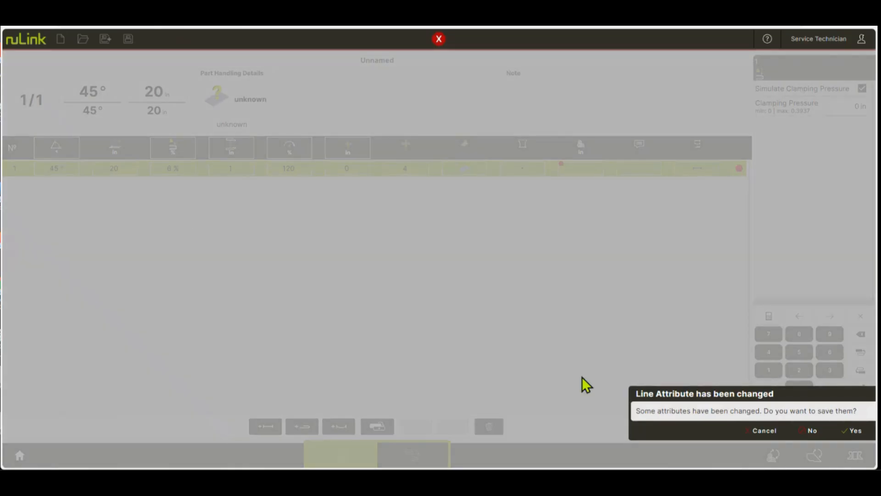
{"action": "left_click", "coordinate": [810, 430]}
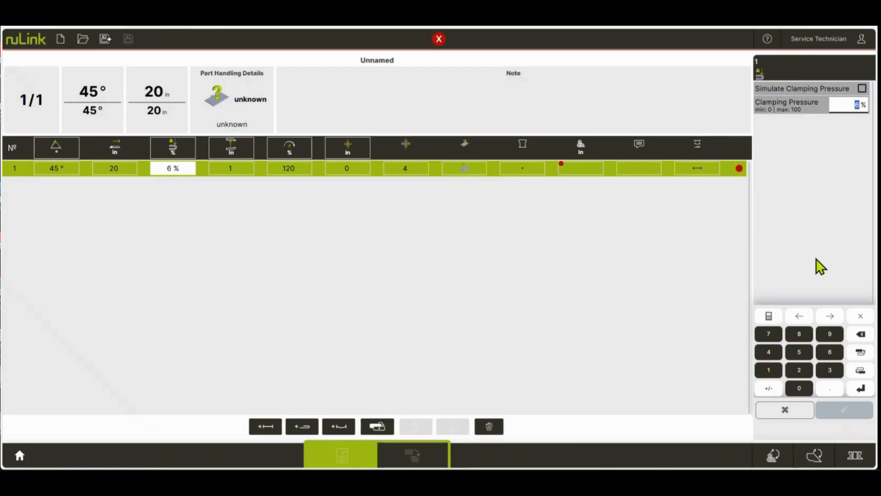
- Enable Simulate Clamping Pressure for the first bend and save the changed attribute
{"action": "left_click", "coordinate": [863, 88]}
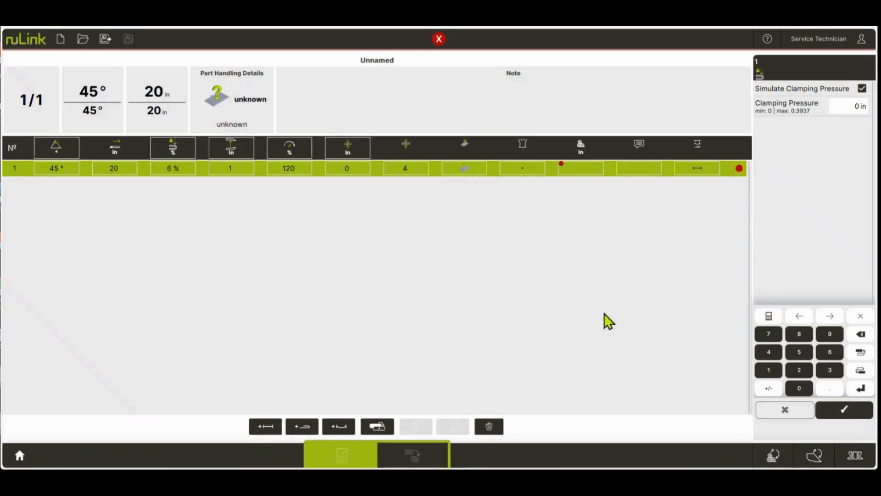
{"action": "left_click", "coordinate": [185, 169]}
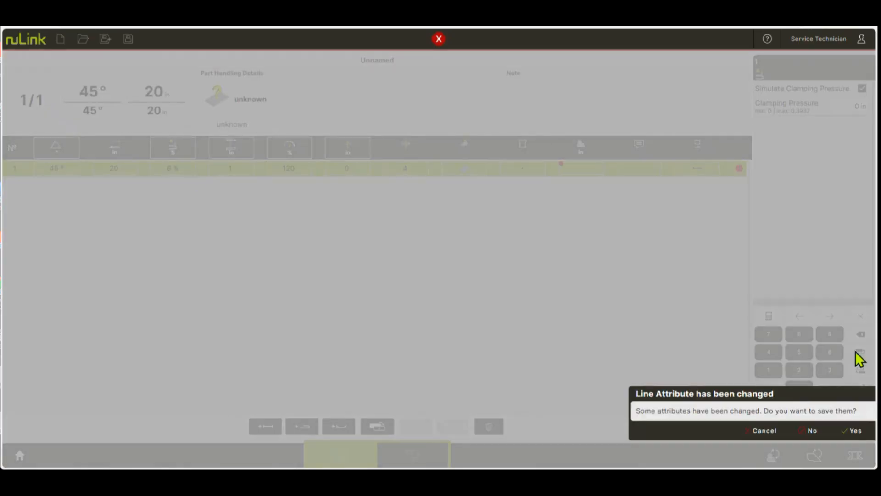
{"action": "left_click", "coordinate": [856, 431]}
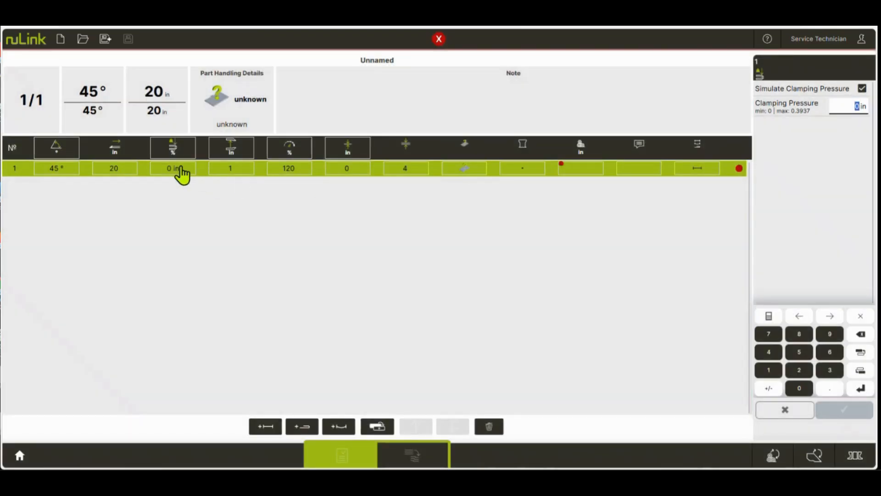
- Set the first bend's simulated clamping pressure to 0.18 in
{"action": "left_click", "coordinate": [179, 169]}
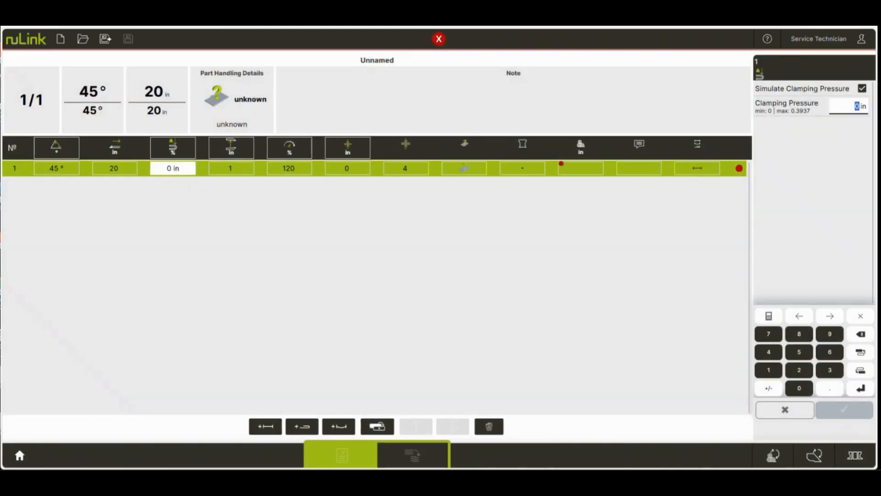
{"action": "left_click", "coordinate": [802, 395]}
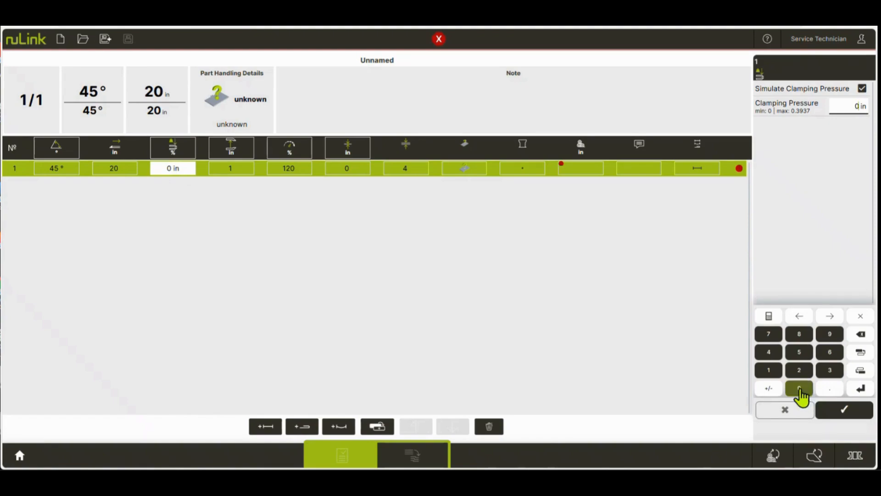
{"action": "left_click", "coordinate": [829, 391]}
{"action": "left_click", "coordinate": [769, 370]}
{"action": "left_click", "coordinate": [798, 336]}
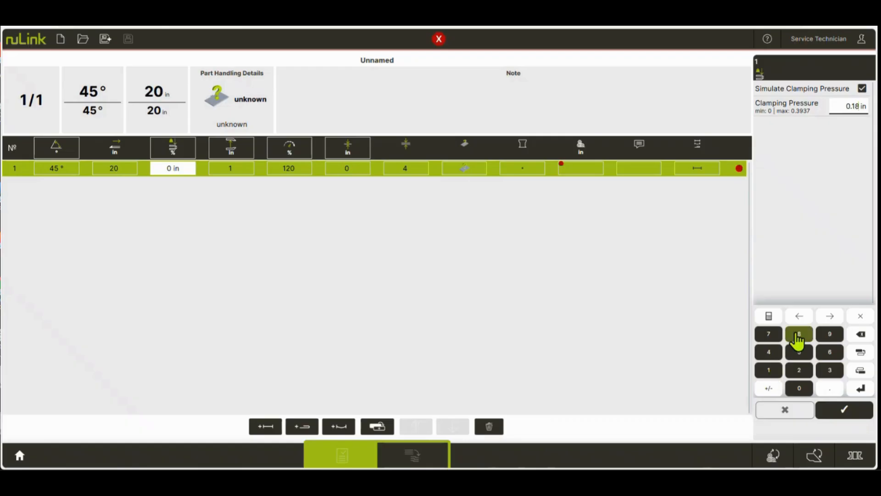
{"action": "left_click", "coordinate": [842, 411]}
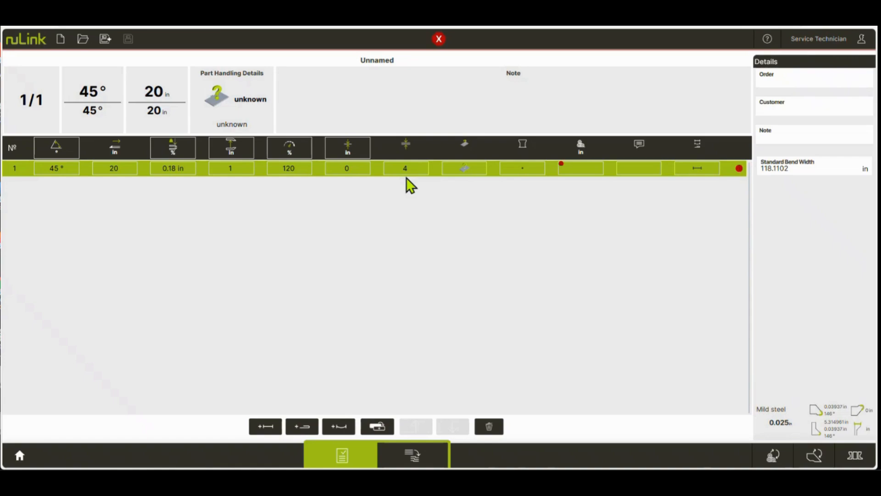
- Try the flip forward and rotate 90° counter-clockwise part rotations for the first bend, and set it to flip
{"action": "left_click", "coordinate": [461, 178]}
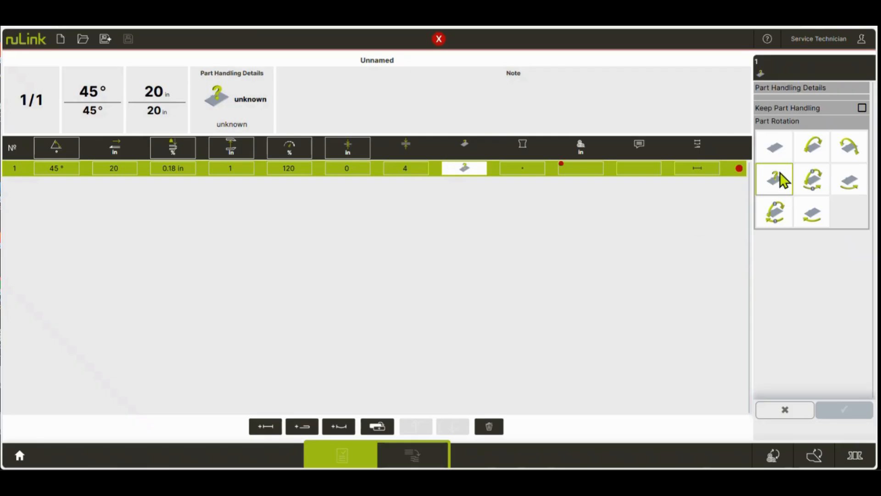
{"action": "left_click", "coordinate": [842, 153]}
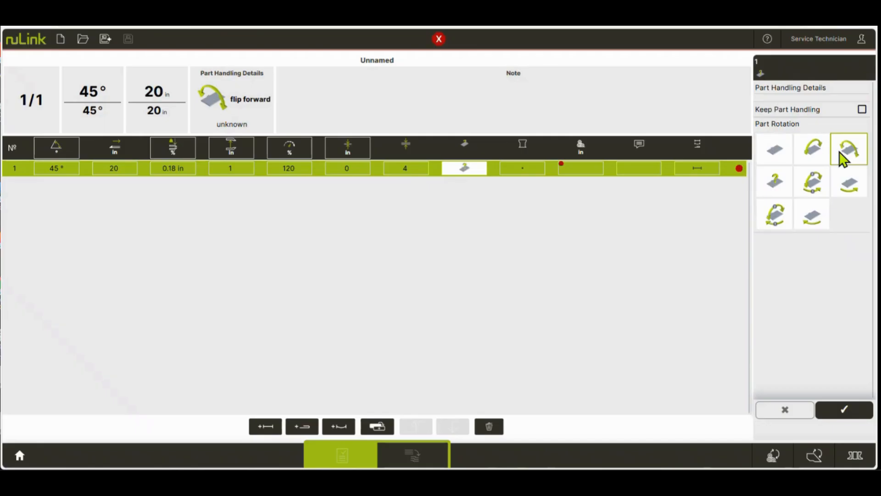
{"action": "left_click", "coordinate": [845, 182]}
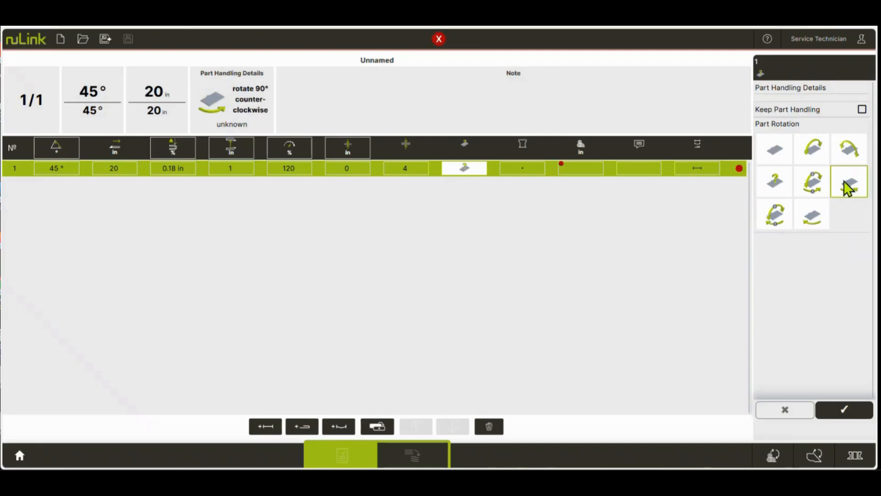
{"action": "left_click", "coordinate": [818, 155]}
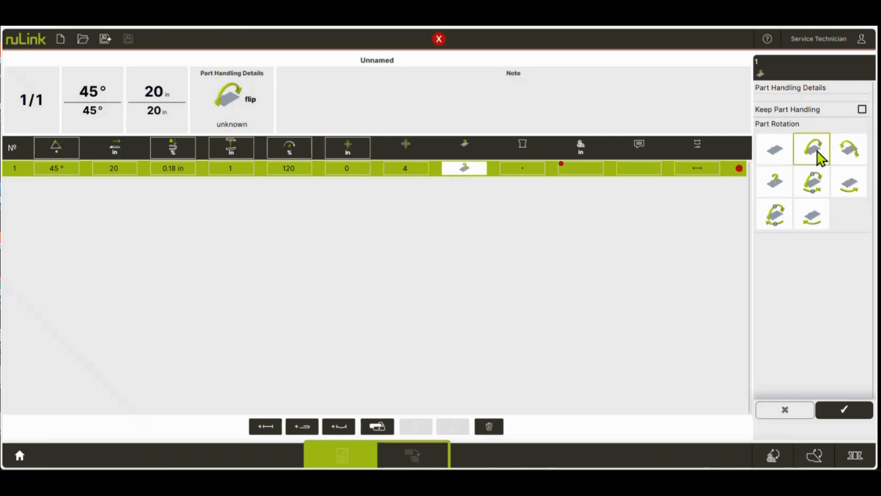
{"action": "left_click", "coordinate": [844, 410]}
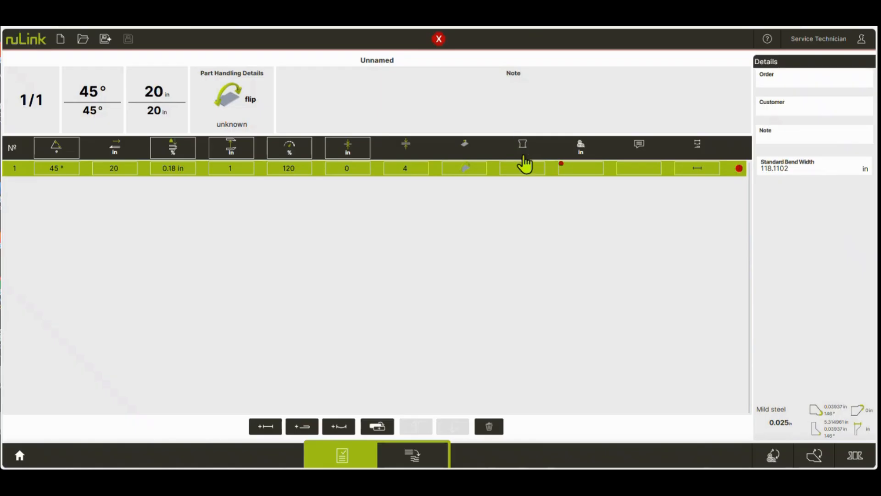
- Assign the Rotate option as the first bend's tool station and reselect it to verify the assignment
{"action": "left_click", "coordinate": [524, 173]}
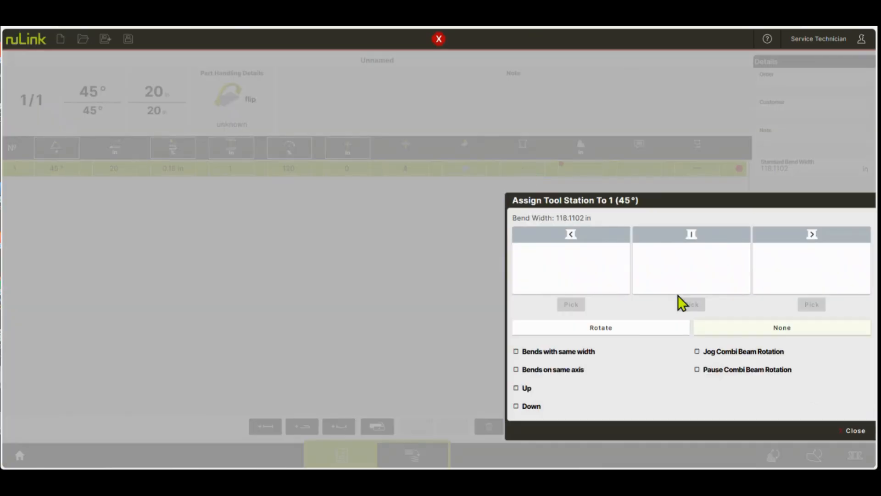
{"action": "left_click", "coordinate": [619, 334]}
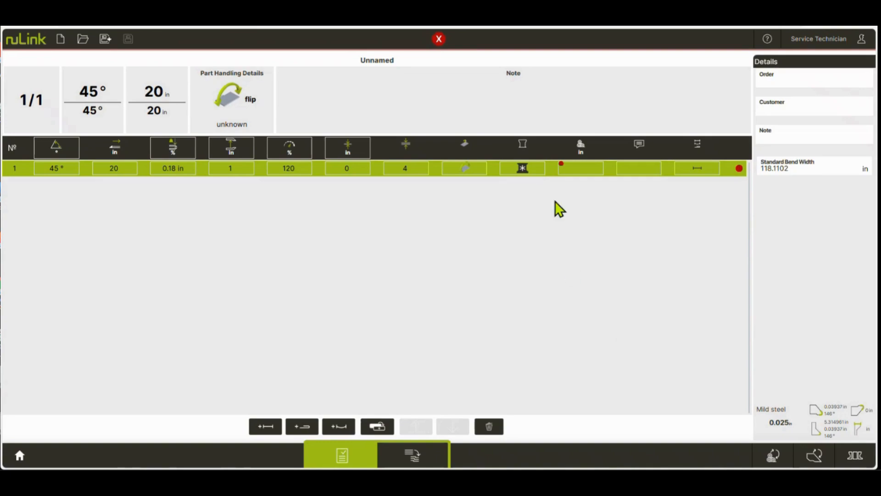
{"action": "left_click", "coordinate": [523, 168]}
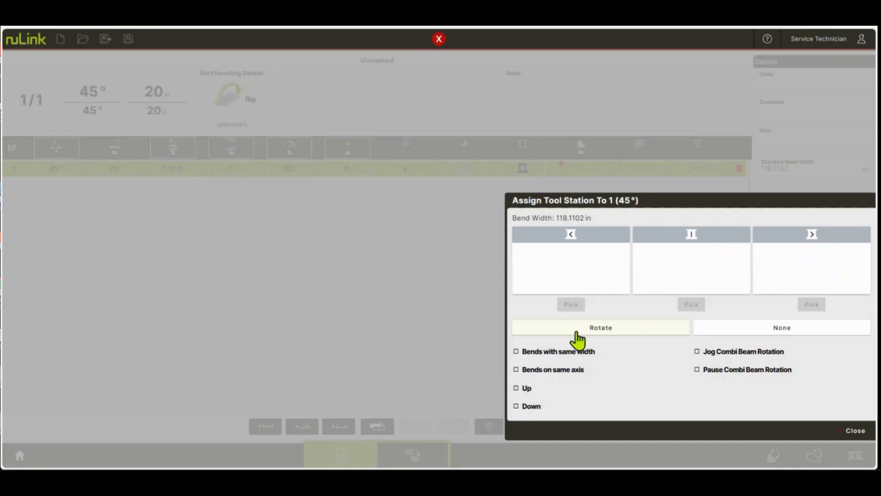
{"action": "left_click", "coordinate": [600, 329]}
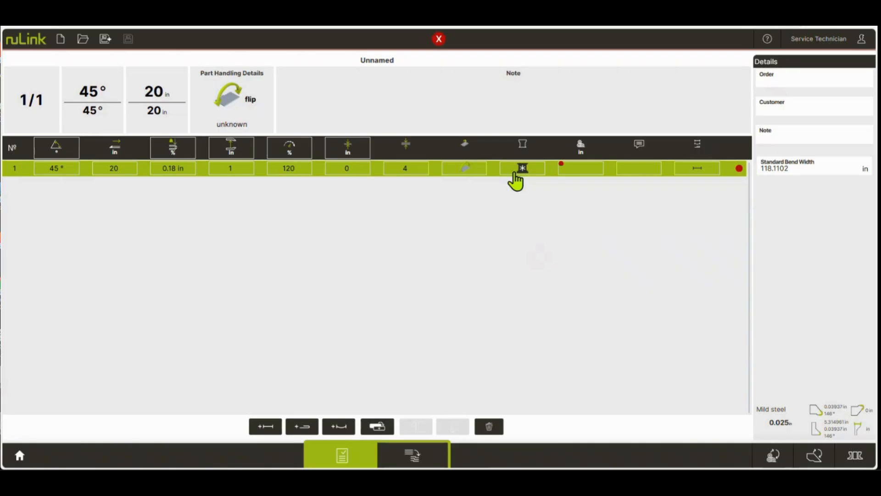
- Assign the 80.2362 to 111.7323 in width material to the first bend, applying it for all missing materials
{"action": "left_click", "coordinate": [580, 169]}
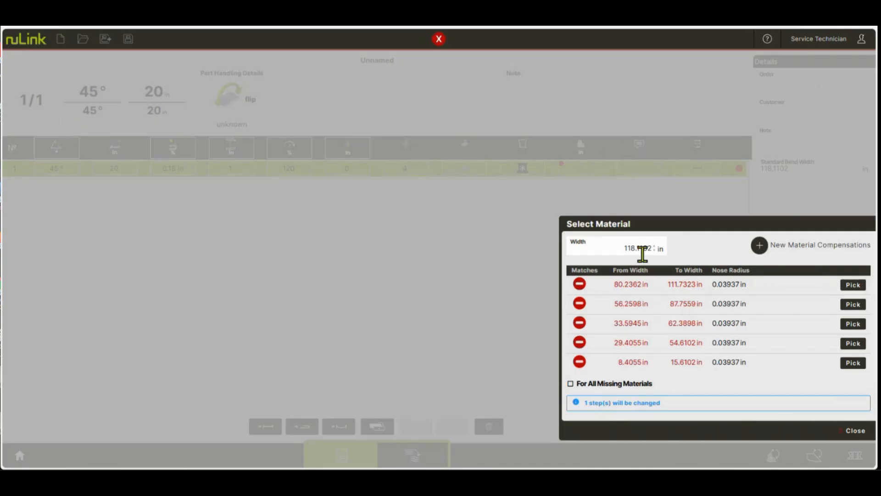
{"action": "left_click", "coordinate": [570, 384]}
{"action": "left_click", "coordinate": [853, 285]}
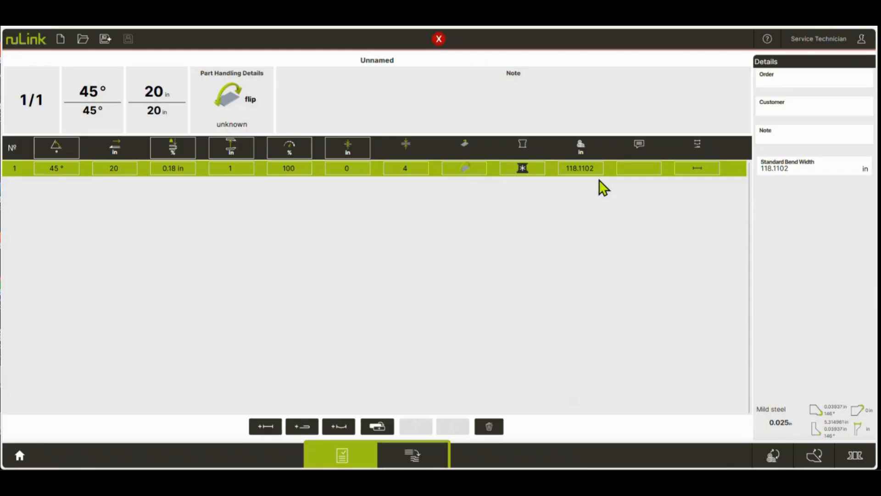
- Add the note "color up" to the first bend and open its bend type settings
{"action": "left_click", "coordinate": [642, 173]}
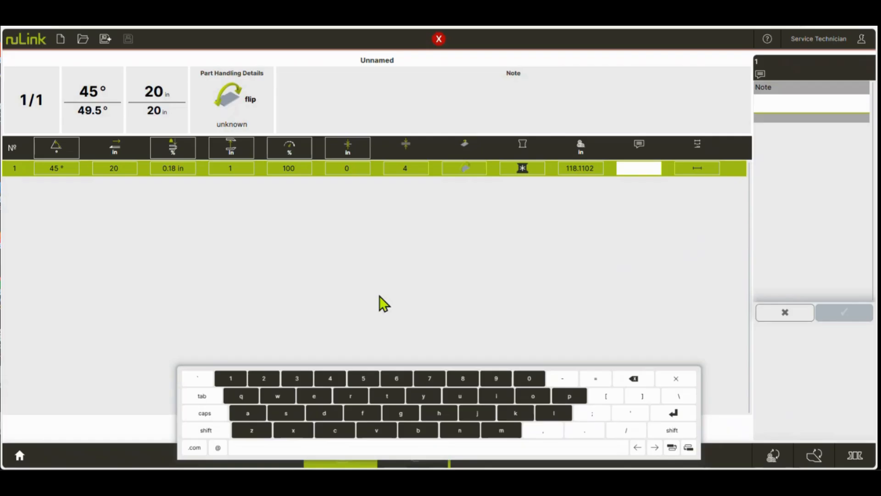
{"action": "type", "text": "color up"}
{"action": "left_click", "coordinate": [664, 418]}
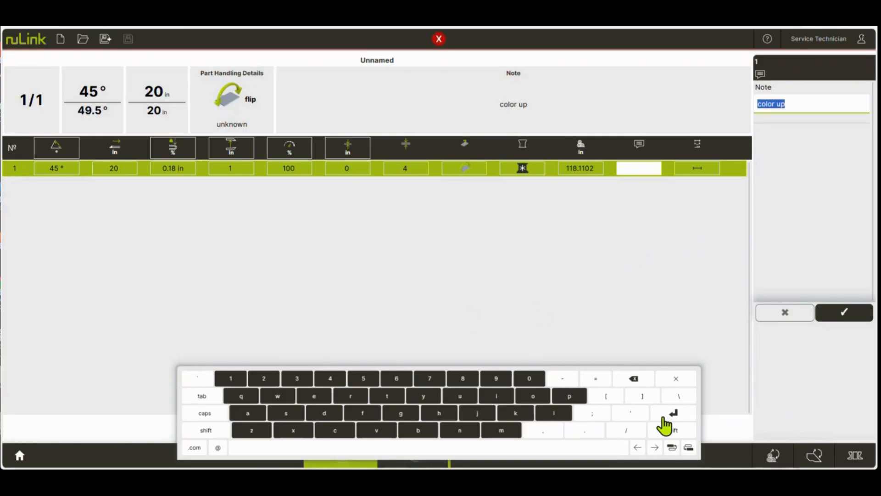
{"action": "left_click", "coordinate": [853, 307]}
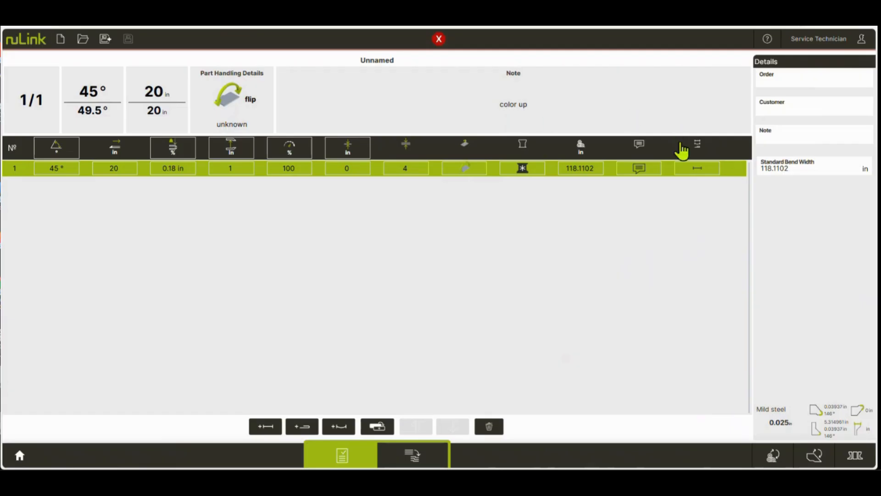
{"action": "left_click", "coordinate": [689, 176]}
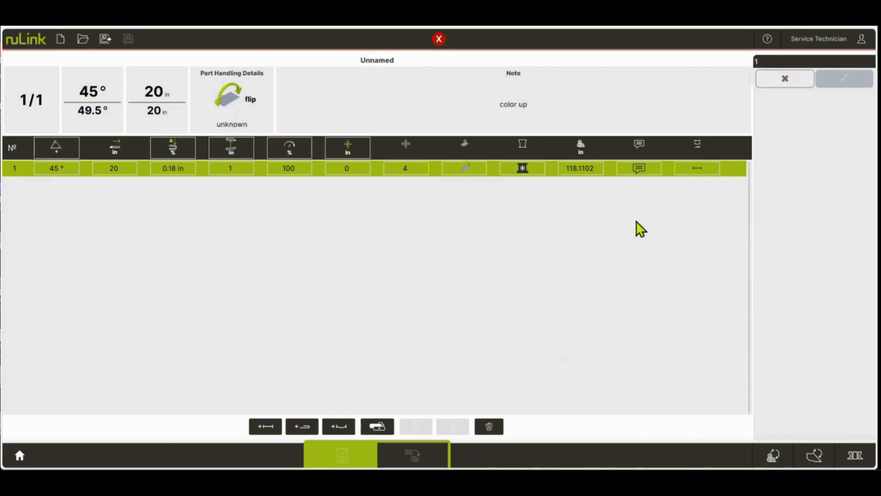
- Duplicate the first bend and set the copy's backgauge length to 18 in
{"action": "left_click", "coordinate": [374, 429]}
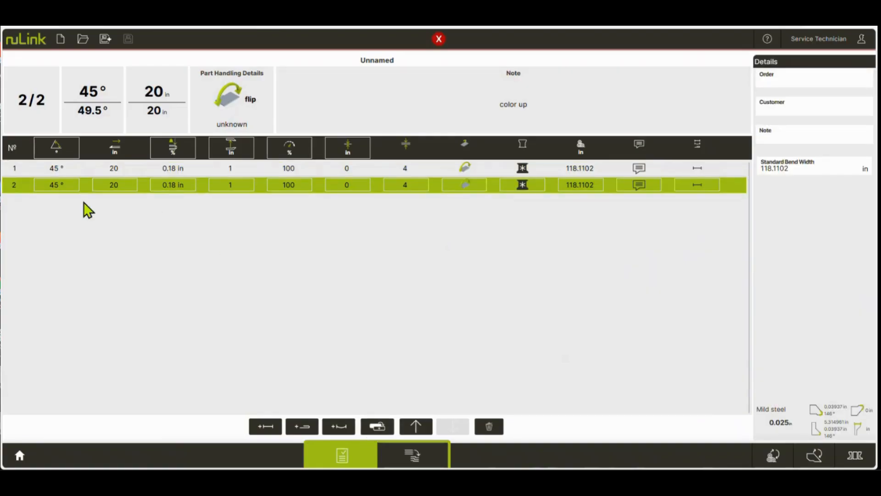
{"action": "left_click", "coordinate": [112, 193]}
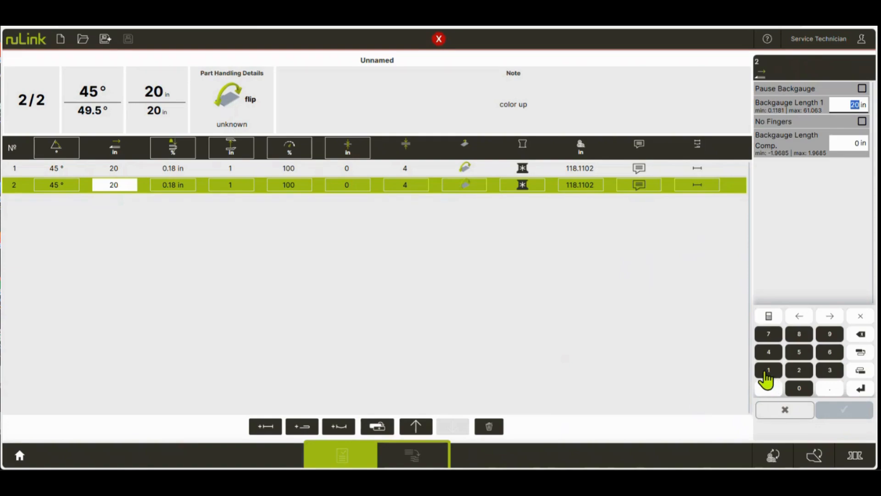
{"action": "left_click", "coordinate": [770, 371]}
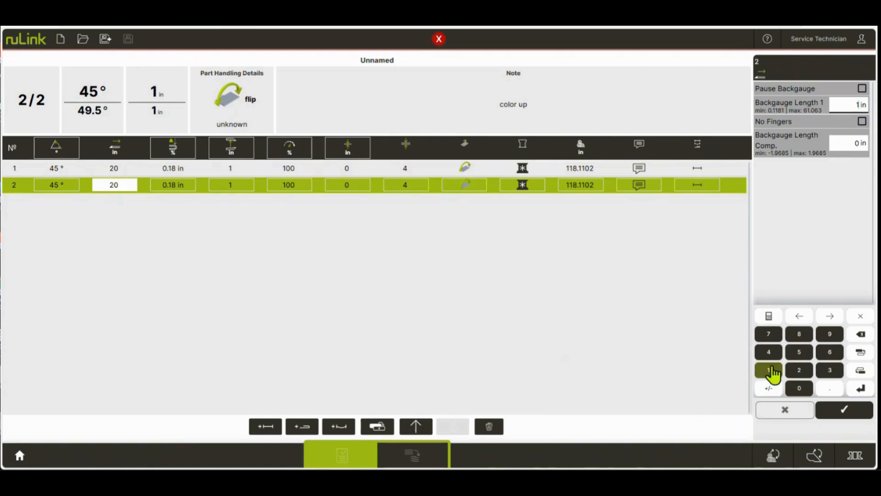
{"action": "left_click", "coordinate": [797, 335]}
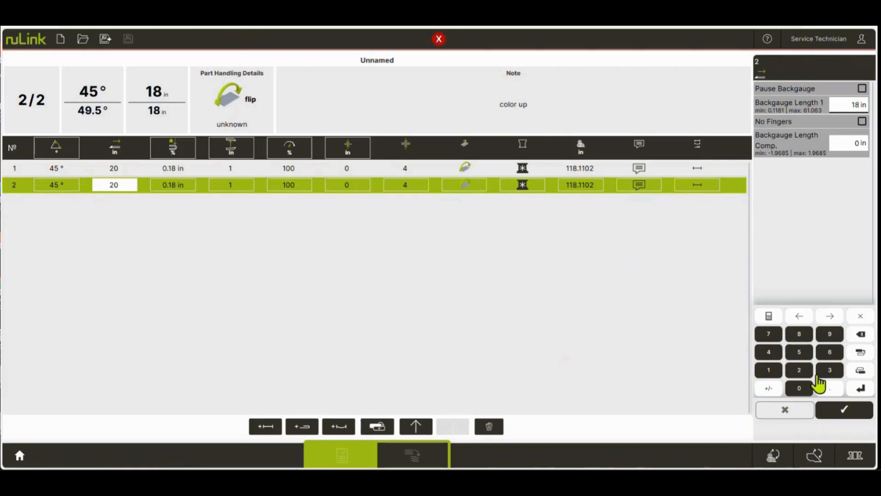
{"action": "left_click", "coordinate": [841, 409]}
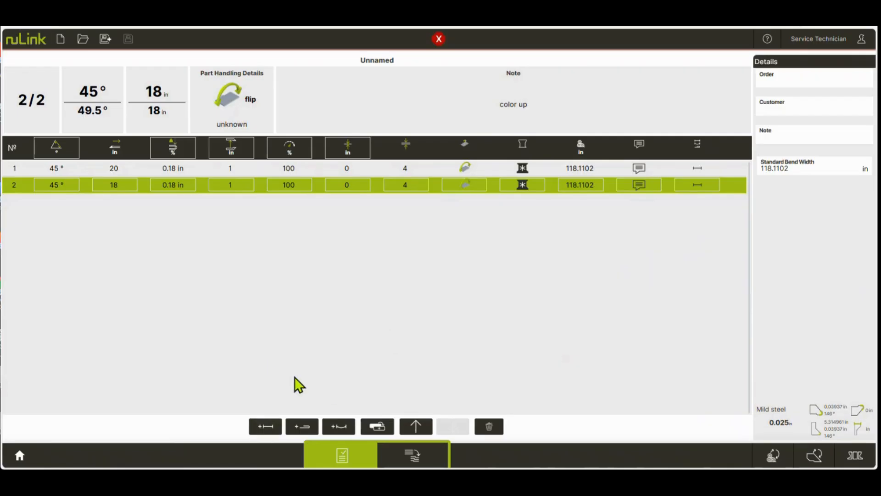
- Add a hem as the third line of the bend program
{"action": "left_click", "coordinate": [304, 428]}
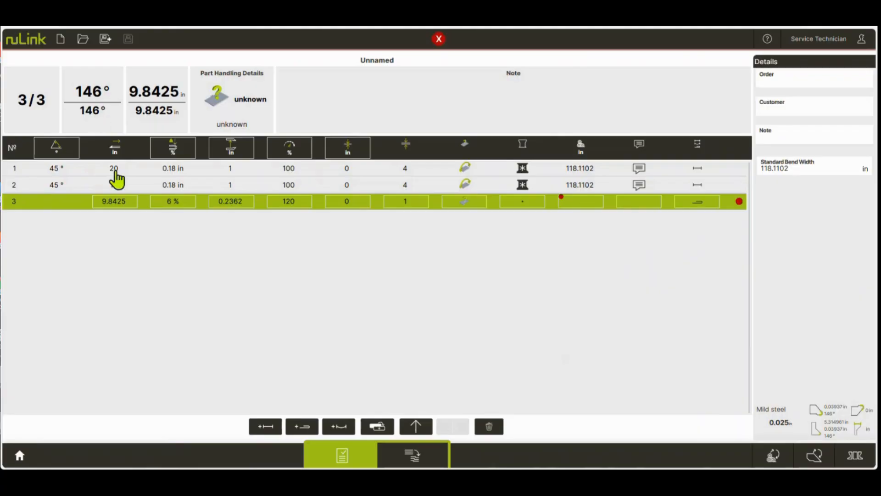
{"action": "left_click", "coordinate": [113, 201]}
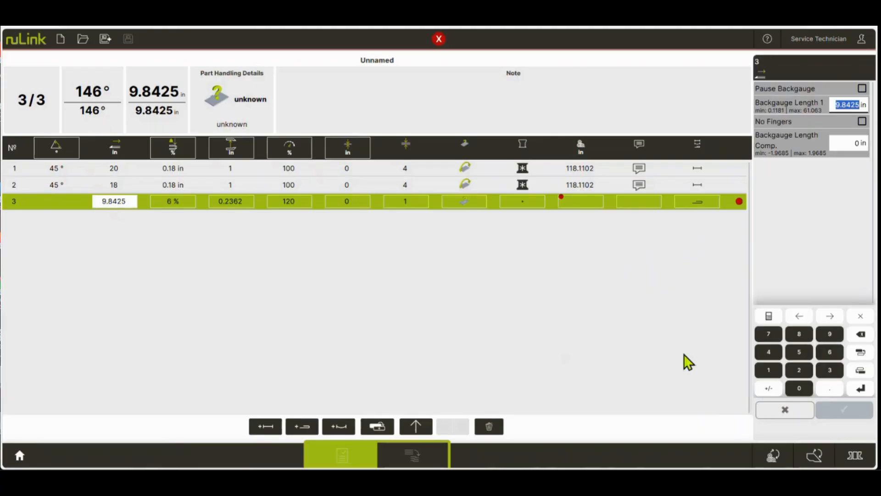
{"action": "left_click", "coordinate": [769, 370]}
{"action": "left_click", "coordinate": [768, 335]}
{"action": "left_click", "coordinate": [830, 388]}
{"action": "left_click", "coordinate": [799, 352]}
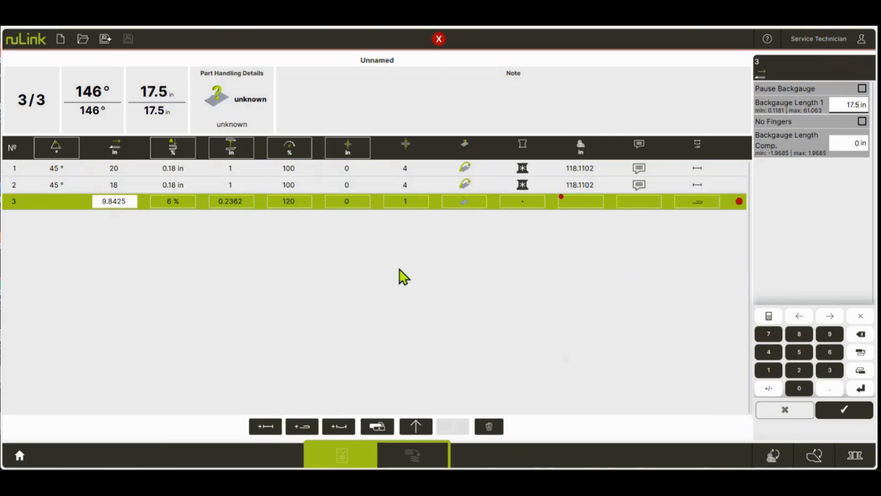
{"action": "left_click", "coordinate": [122, 205]}
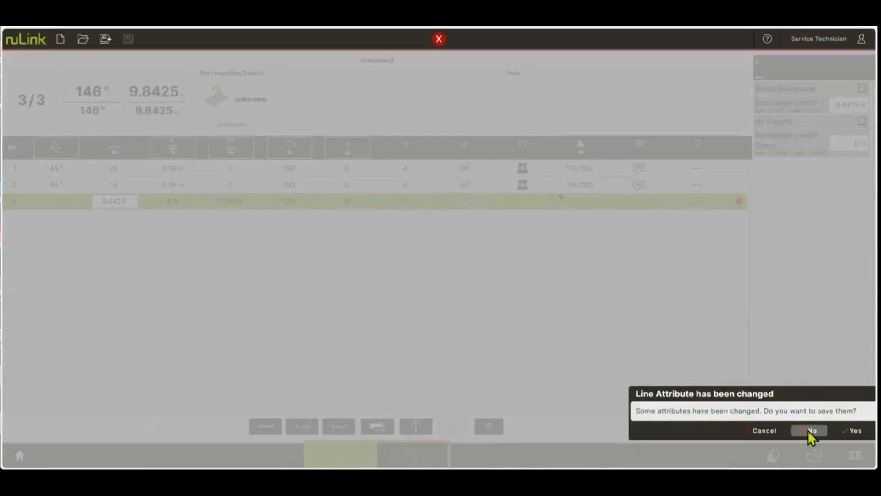
{"action": "left_click", "coordinate": [811, 431]}
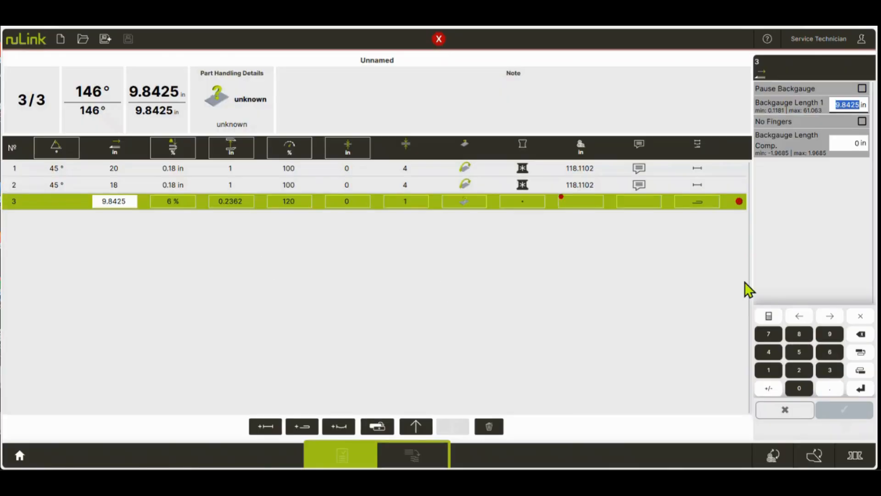
- Set the hem line's Backgauge Length 1 to 0.5 in
{"action": "left_click", "coordinate": [861, 334]}
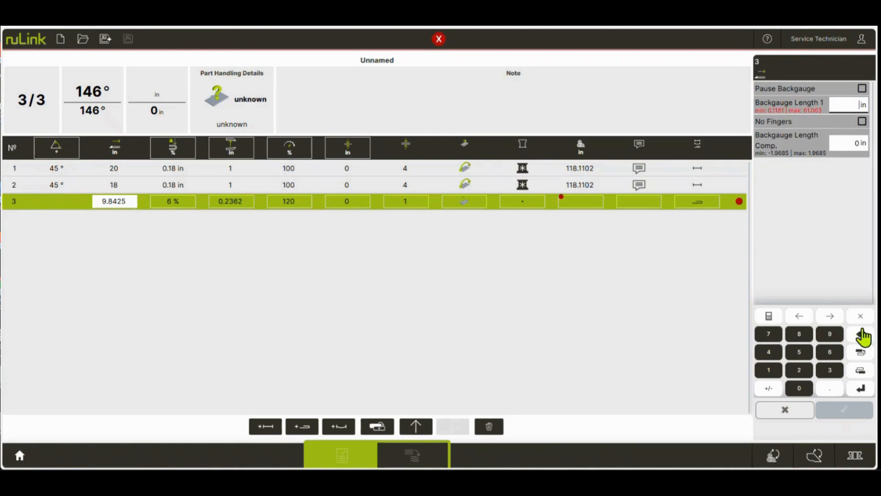
{"action": "left_click", "coordinate": [830, 390]}
{"action": "left_click", "coordinate": [802, 389]}
{"action": "left_click", "coordinate": [858, 389]}
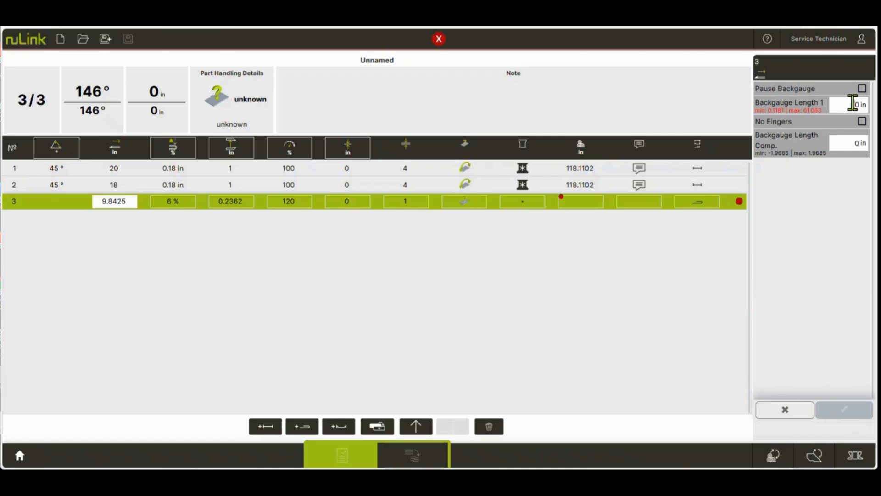
{"action": "left_click", "coordinate": [853, 103]}
{"action": "left_click", "coordinate": [826, 389]}
{"action": "left_click", "coordinate": [799, 353]}
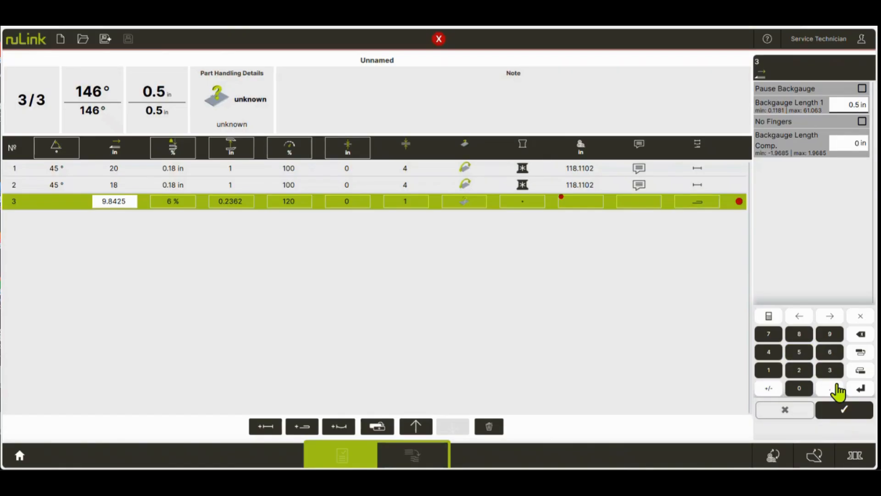
{"action": "left_click", "coordinate": [844, 410]}
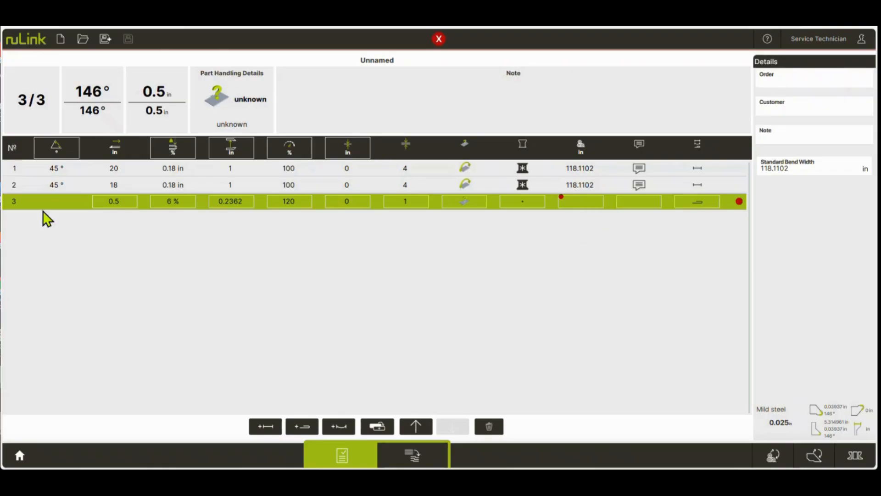
- Set the hem line's part rotation to flip forward and save the changed attribute
{"action": "left_click", "coordinate": [458, 203]}
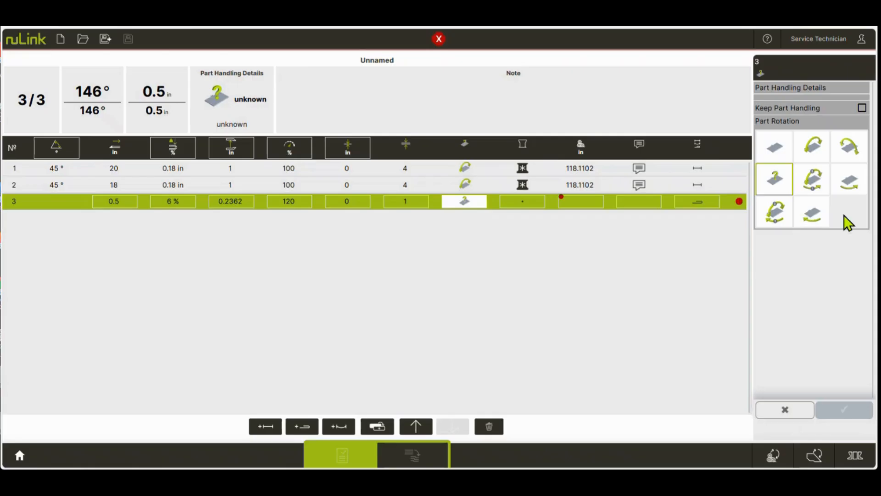
{"action": "left_click", "coordinate": [848, 156]}
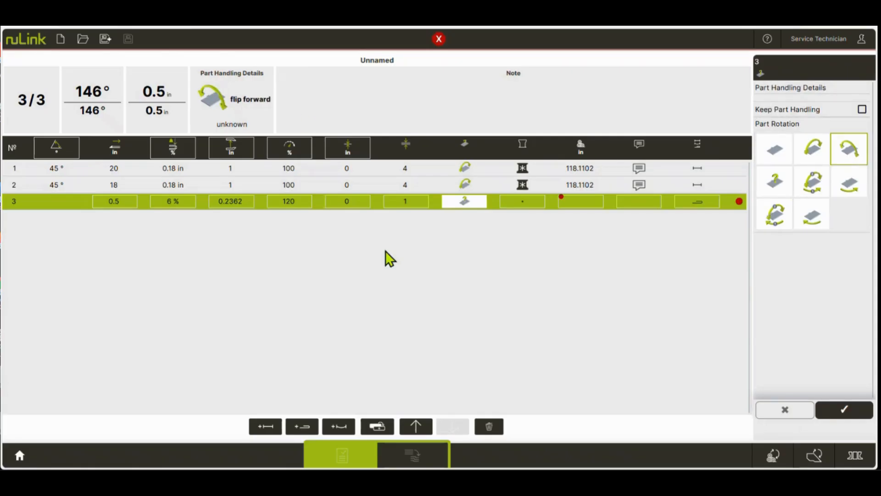
{"action": "left_click", "coordinate": [171, 206]}
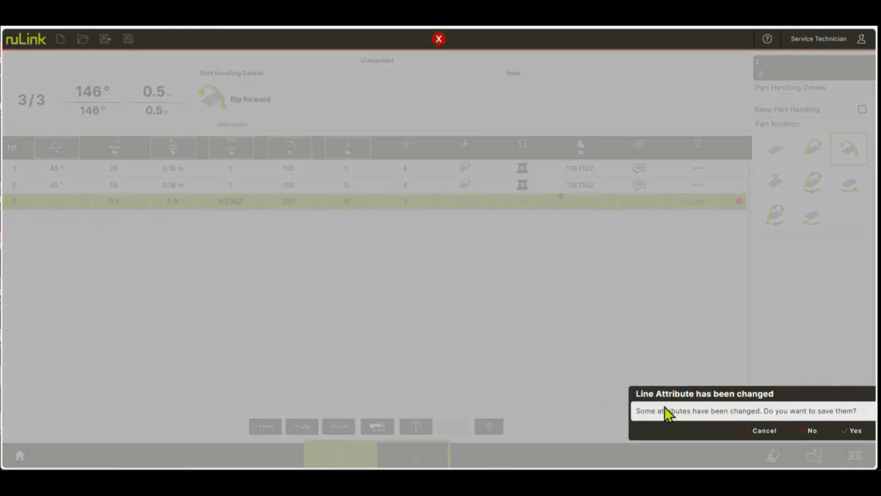
{"action": "left_click", "coordinate": [852, 432]}
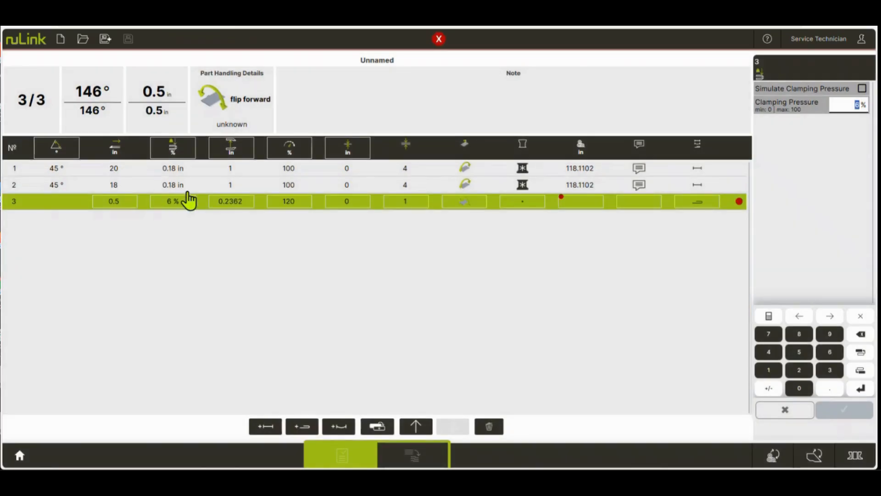
- Set the hem line's opening height to 1 in
{"action": "left_click", "coordinate": [231, 211]}
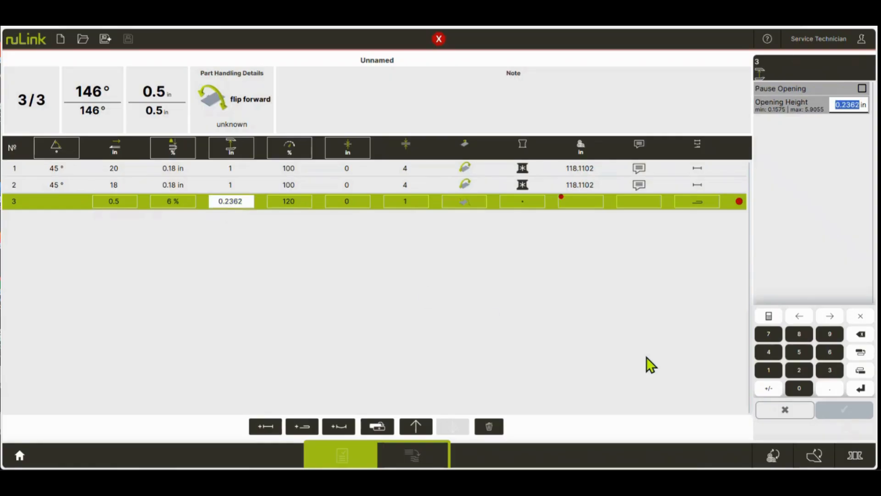
{"action": "left_click", "coordinate": [769, 369]}
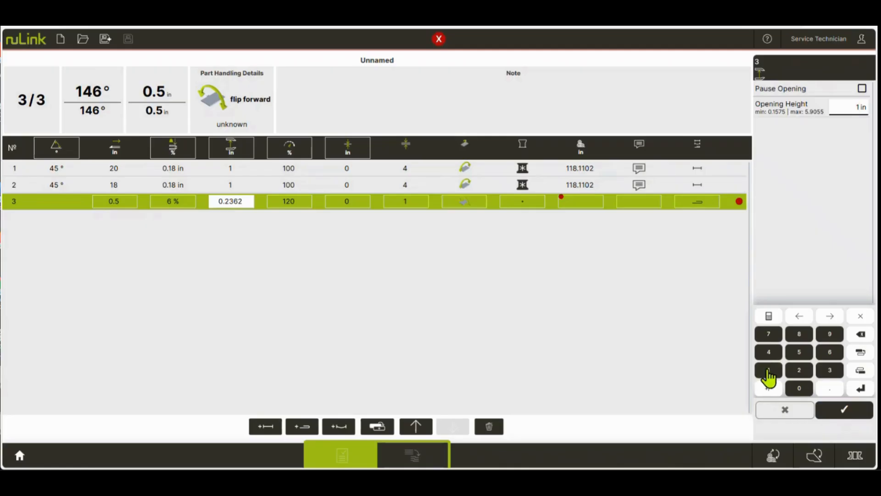
{"action": "left_click", "coordinate": [845, 413]}
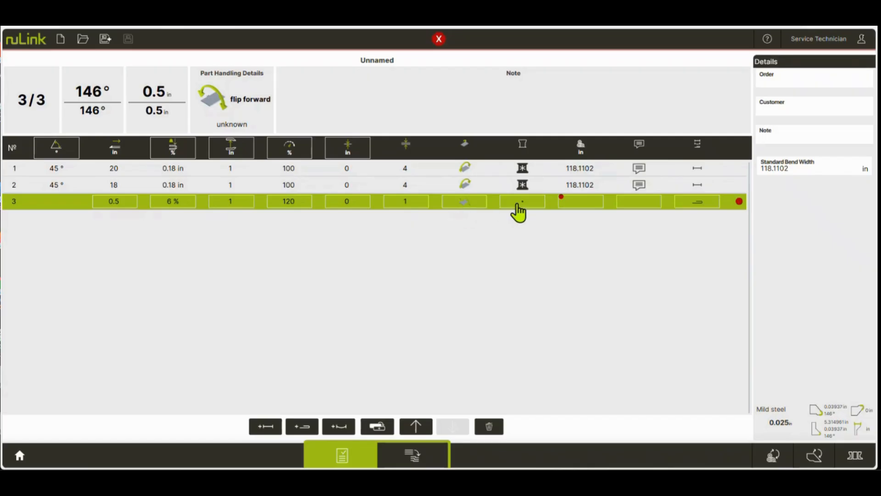
- Assign the 80.2362 to 111.7323 in width material to the hem line, applying it for all missing materials
{"action": "left_click", "coordinate": [573, 204]}
{"action": "left_click", "coordinate": [570, 383]}
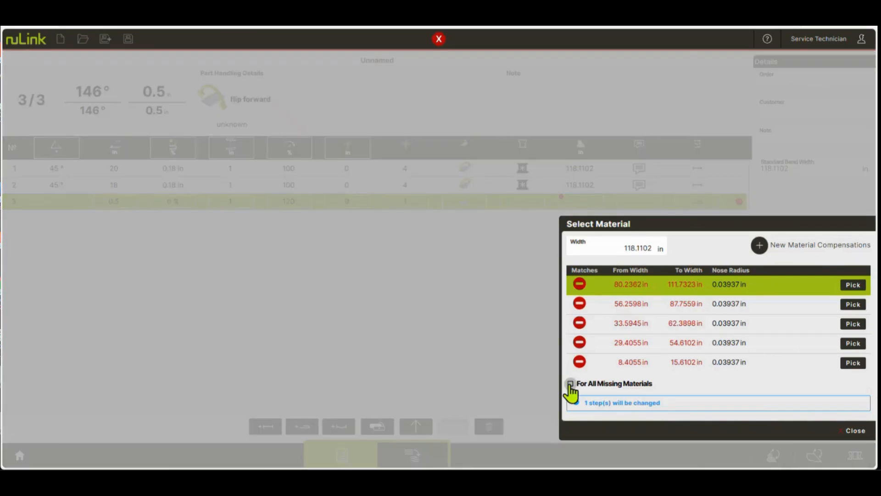
{"action": "left_click", "coordinate": [852, 285]}
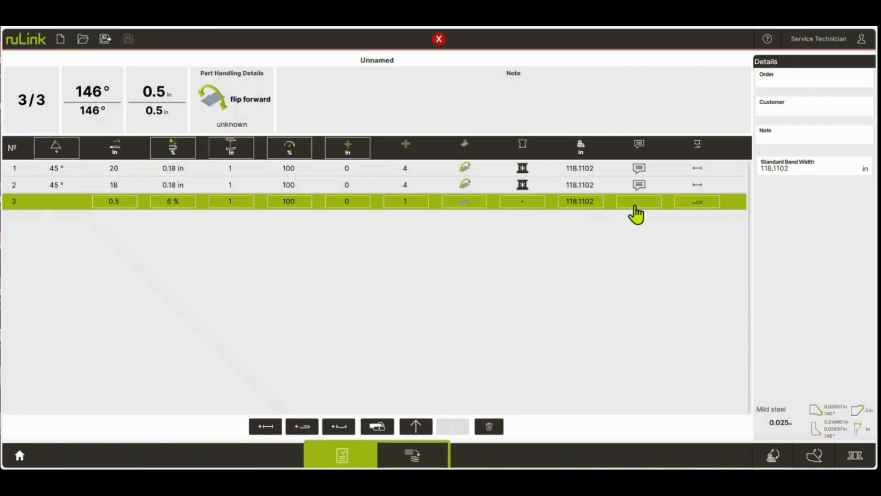
- Enable Splitted Hem in the line 3 hem settings, keeping Finger Protect off and the hem type open, and save the change
{"action": "left_click", "coordinate": [693, 204]}
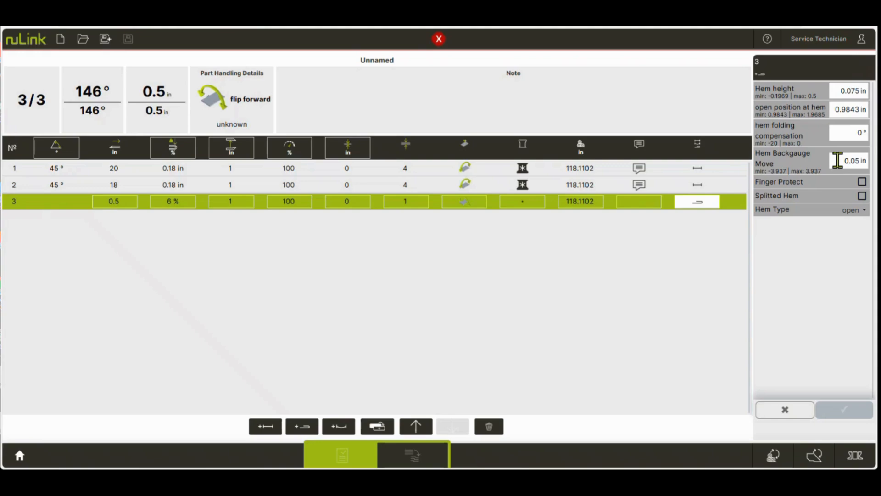
{"action": "left_click", "coordinate": [852, 212]}
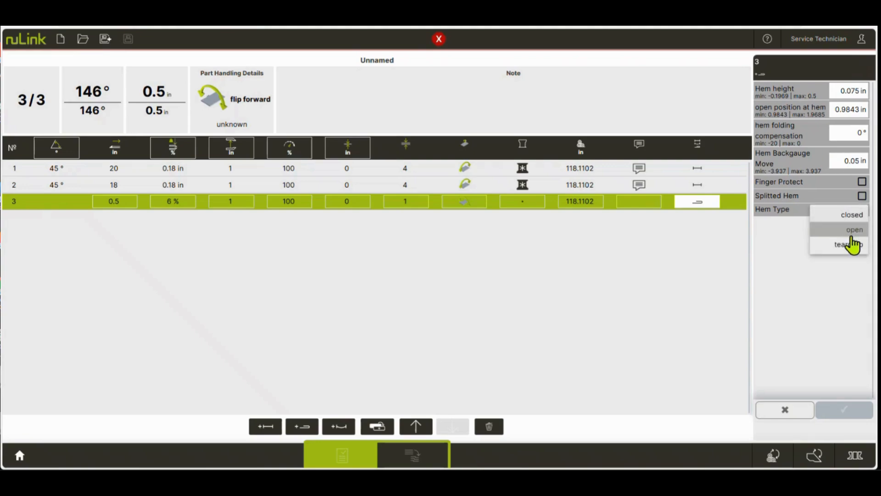
{"action": "left_click", "coordinate": [798, 250]}
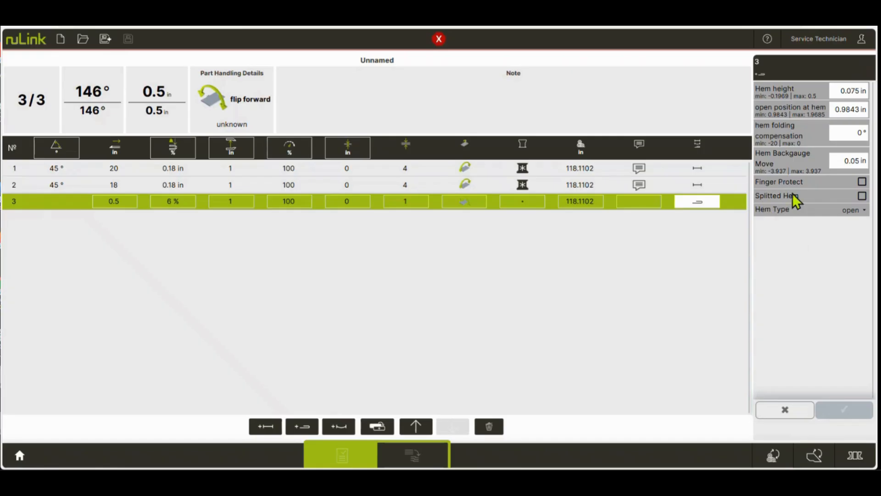
{"action": "left_click", "coordinate": [862, 184]}
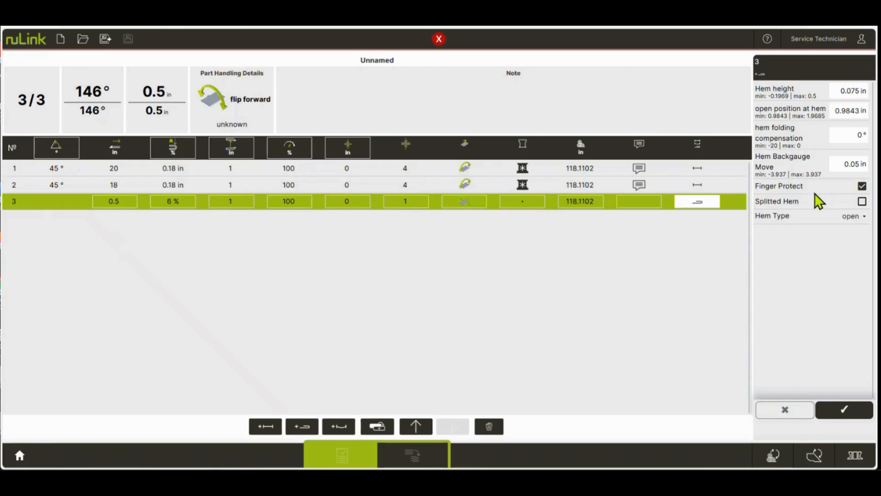
{"action": "left_click", "coordinate": [861, 186]}
{"action": "left_click", "coordinate": [862, 202]}
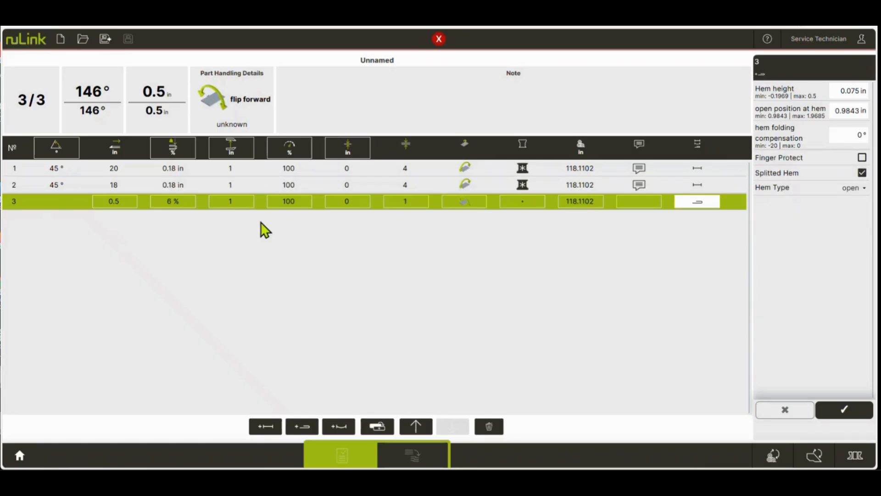
{"action": "left_click", "coordinate": [844, 410]}
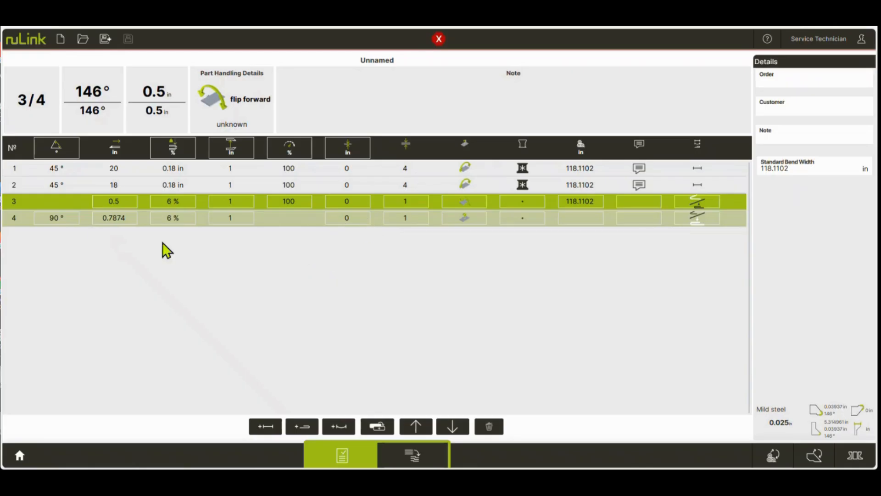
- Set the folding angle of line 4 to 0° and save it
{"action": "left_click", "coordinate": [71, 224]}
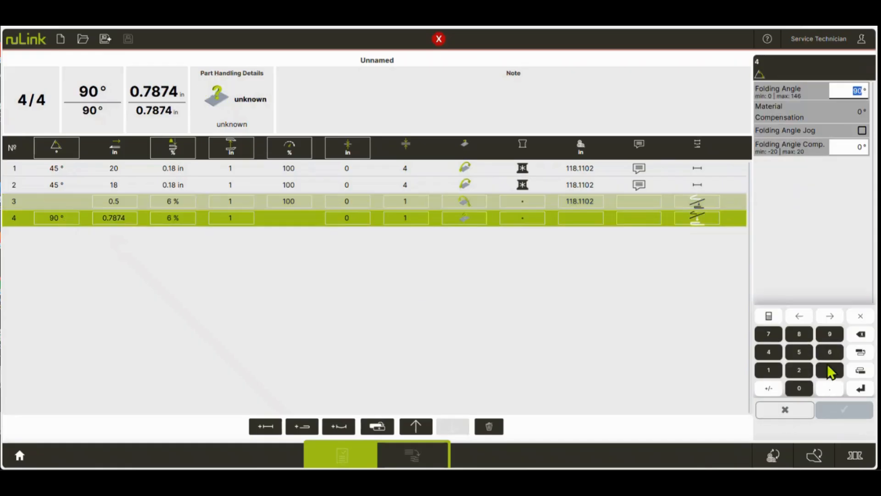
{"action": "left_click", "coordinate": [799, 388]}
{"action": "left_click", "coordinate": [843, 409]}
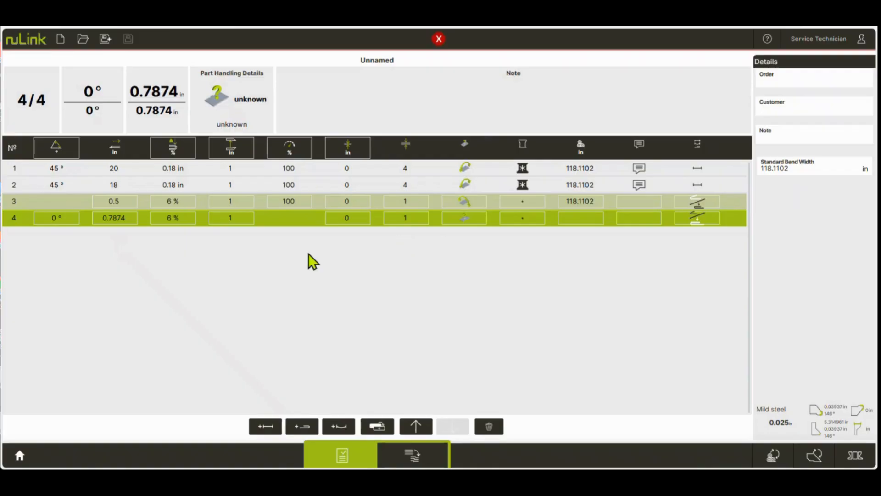
- Set Backgauge Length 1 of line 4 to 0.5 in and save it
{"action": "left_click", "coordinate": [127, 224]}
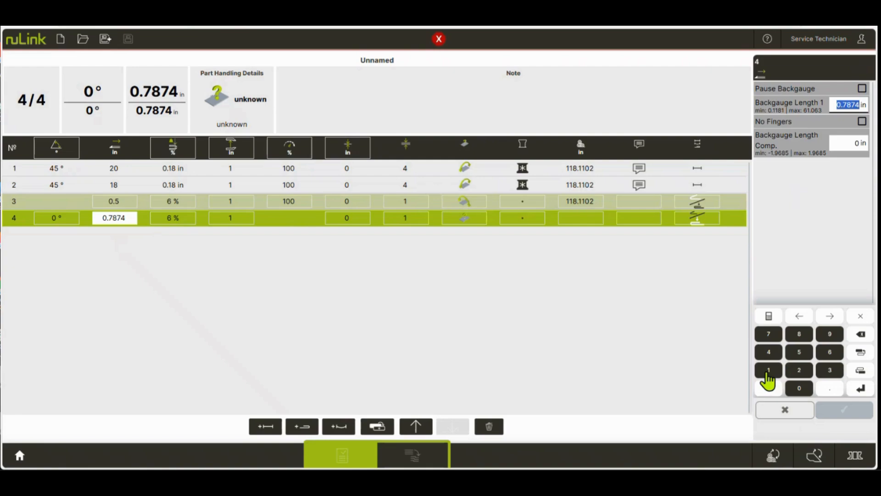
{"action": "left_click", "coordinate": [799, 388]}
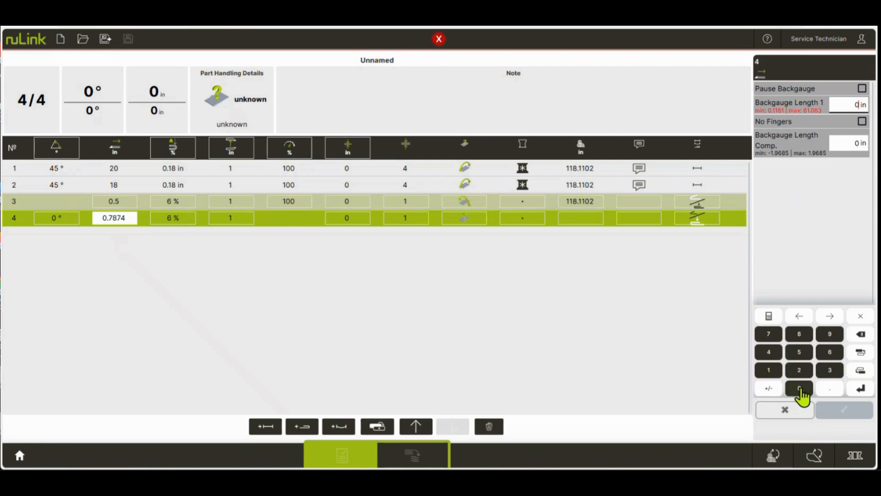
{"action": "left_click", "coordinate": [798, 352]}
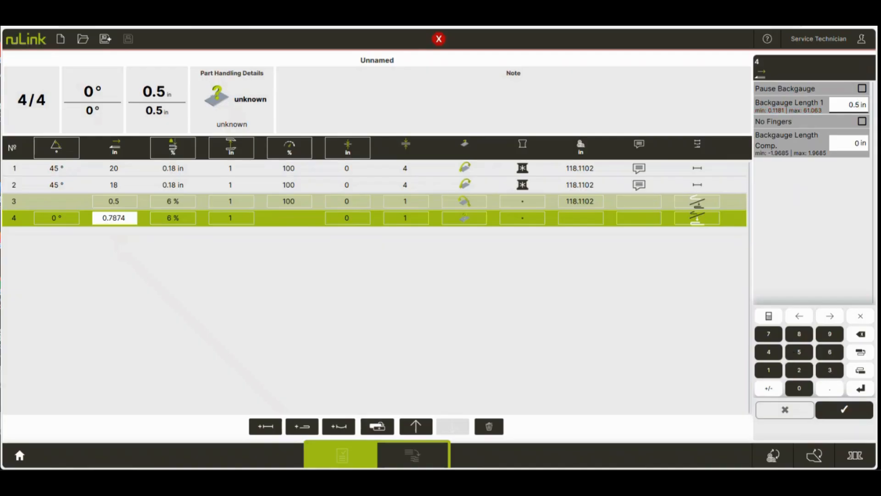
{"action": "left_click", "coordinate": [838, 412]}
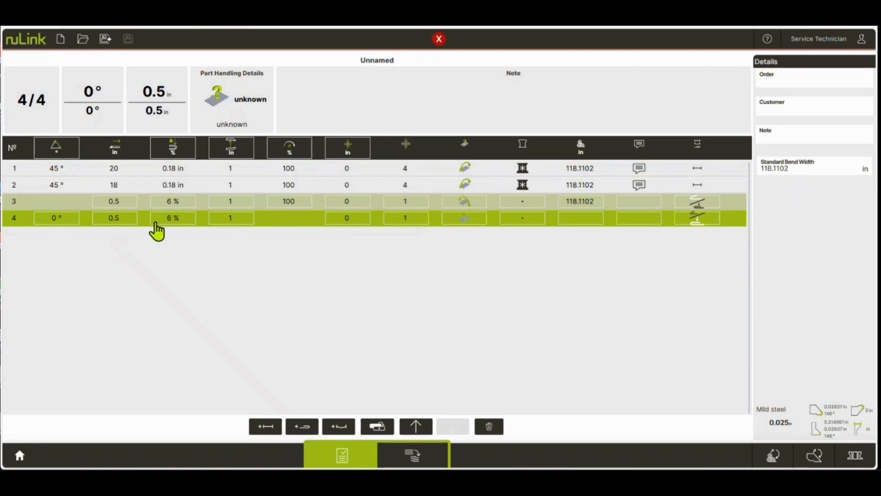
- Set the part rotation of line 4 to flip and save the changed attribute
{"action": "left_click", "coordinate": [465, 219]}
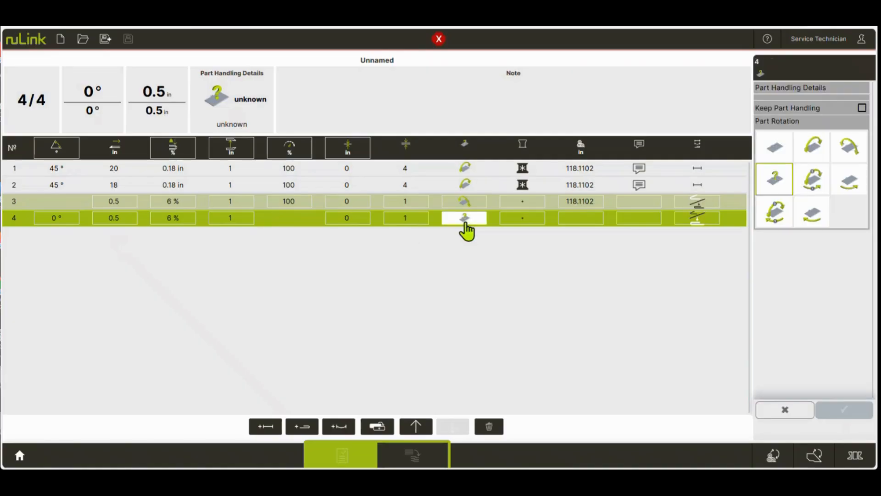
{"action": "left_click", "coordinate": [774, 219]}
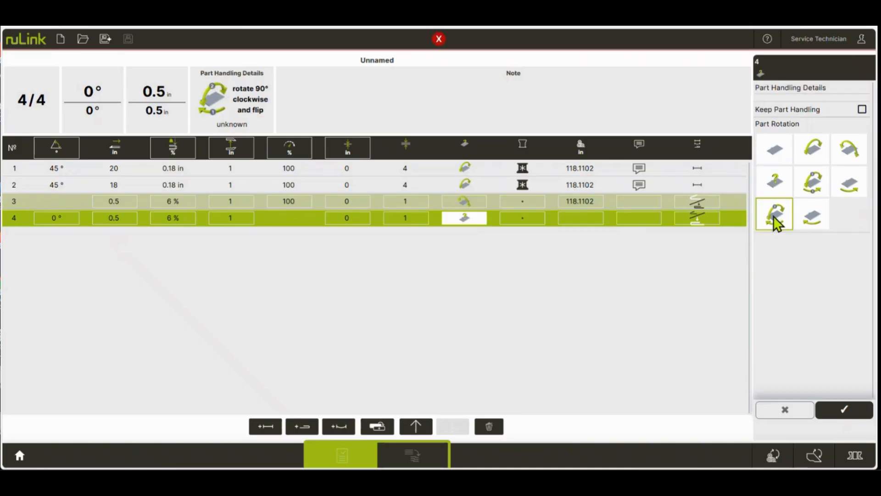
{"action": "left_click", "coordinate": [807, 187]}
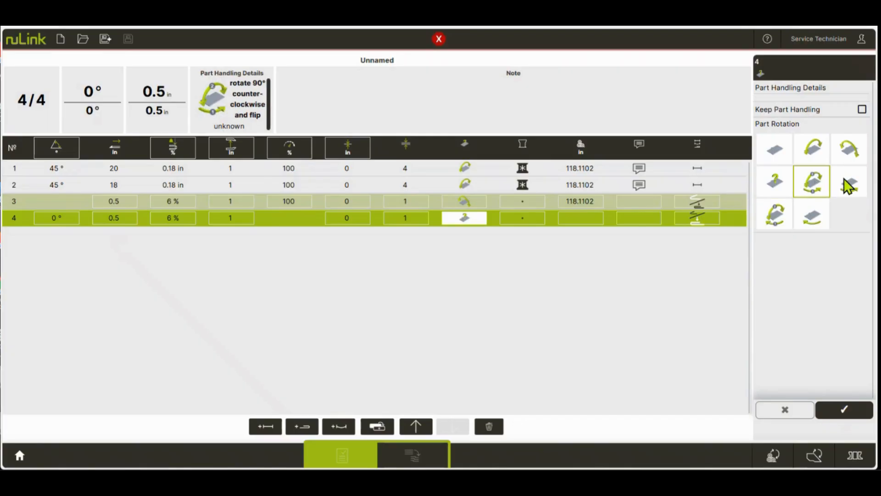
{"action": "left_click", "coordinate": [821, 213]}
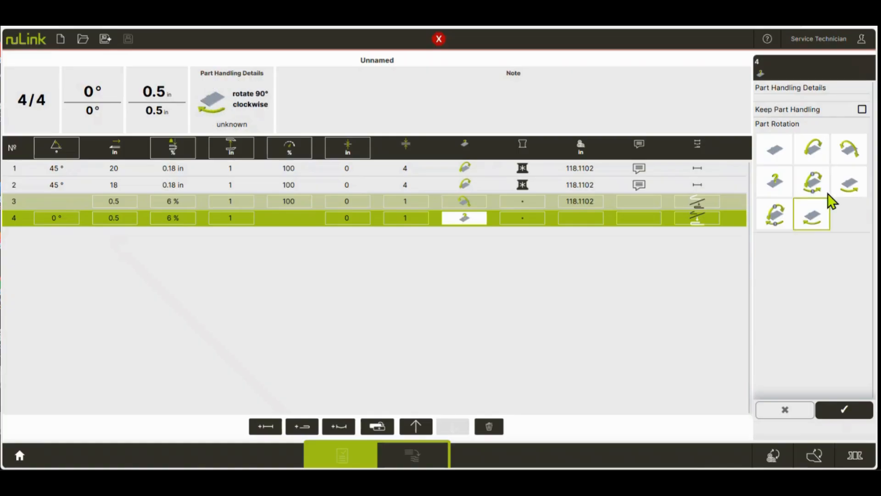
{"action": "left_click", "coordinate": [850, 186]}
{"action": "left_click", "coordinate": [811, 151]}
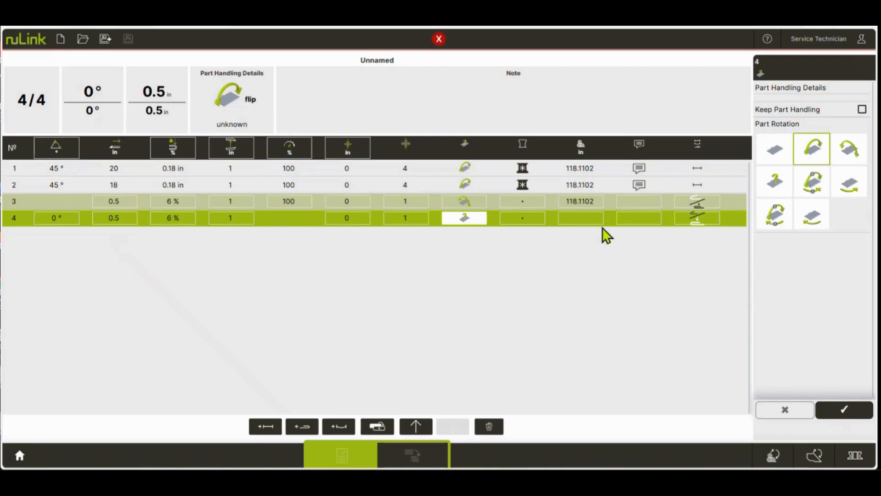
{"action": "left_click", "coordinate": [627, 222]}
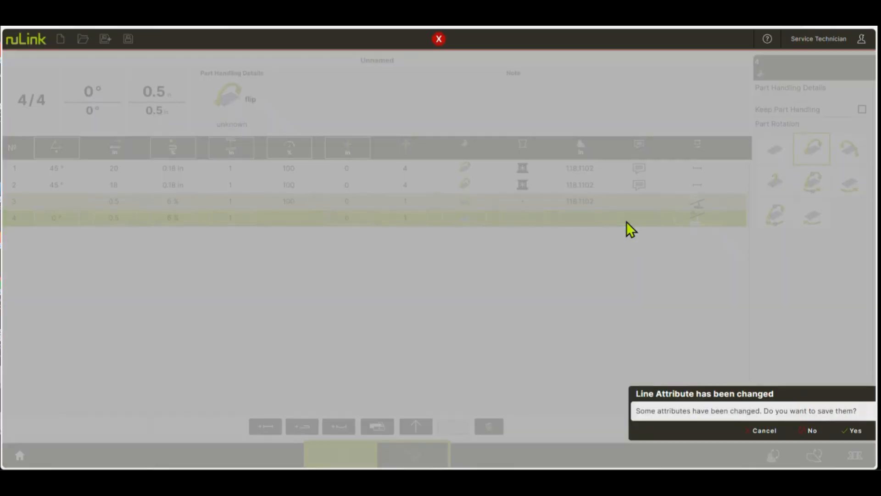
{"action": "left_click", "coordinate": [854, 433]}
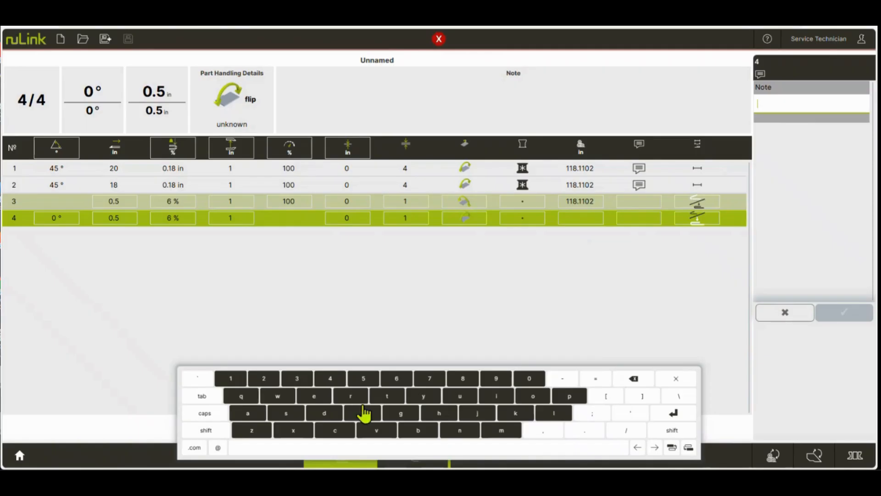
- Add the note "turn over" to line 4 and save it
{"action": "left_click", "coordinate": [387, 398]}
{"action": "type", "text": "urn over"}
{"action": "left_click", "coordinate": [673, 413]}
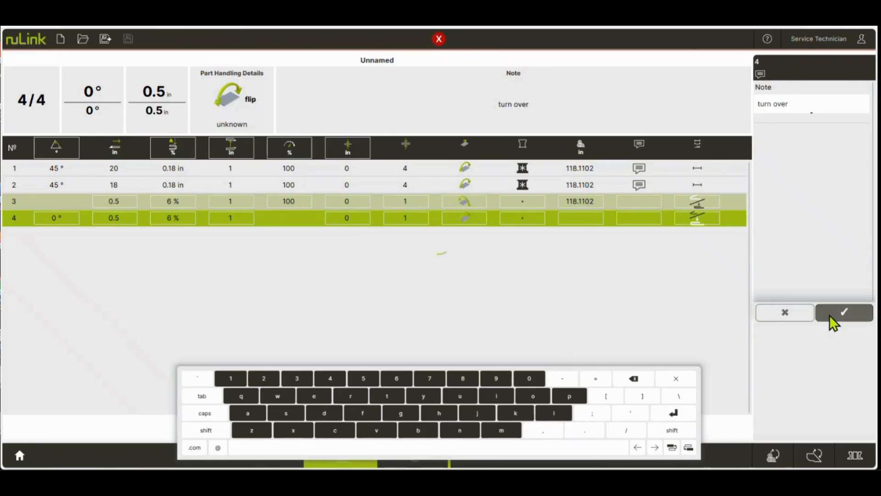
{"action": "left_click", "coordinate": [827, 312]}
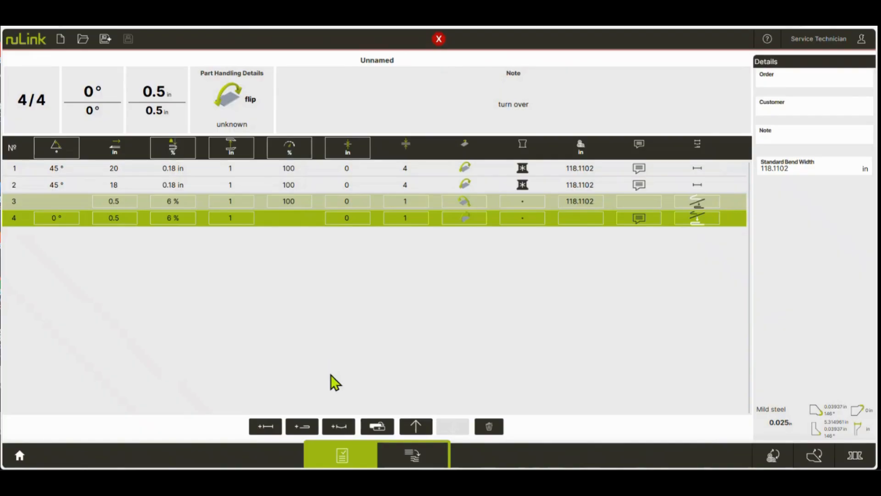
- Add a radius bend as line 5 and set its Backgauge Length 1 to 12 in
{"action": "left_click", "coordinate": [339, 428]}
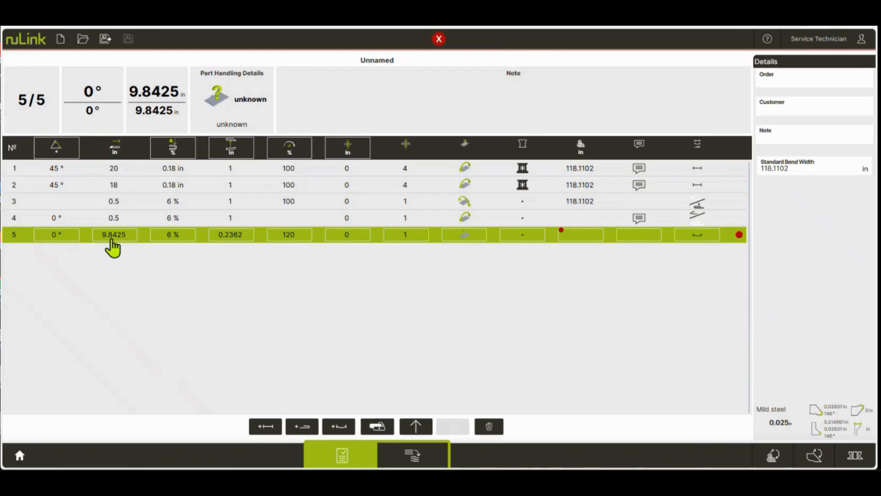
{"action": "left_click", "coordinate": [112, 235]}
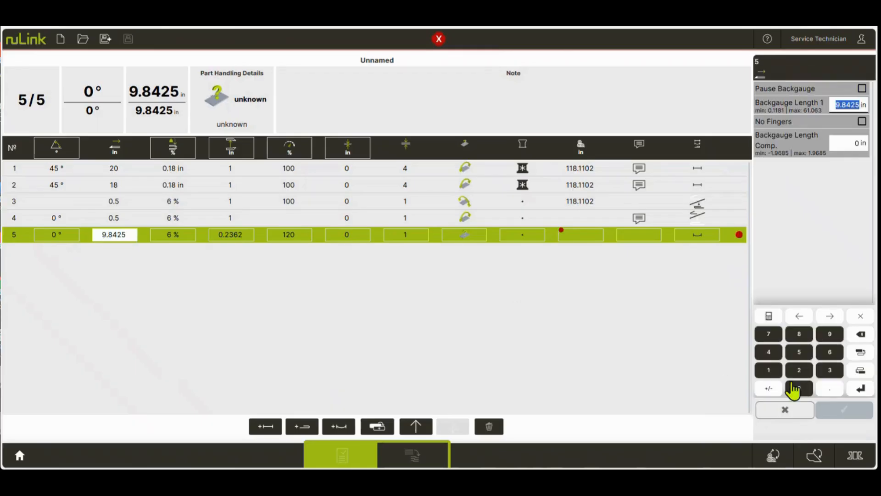
{"action": "left_click", "coordinate": [777, 371]}
{"action": "left_click", "coordinate": [799, 369]}
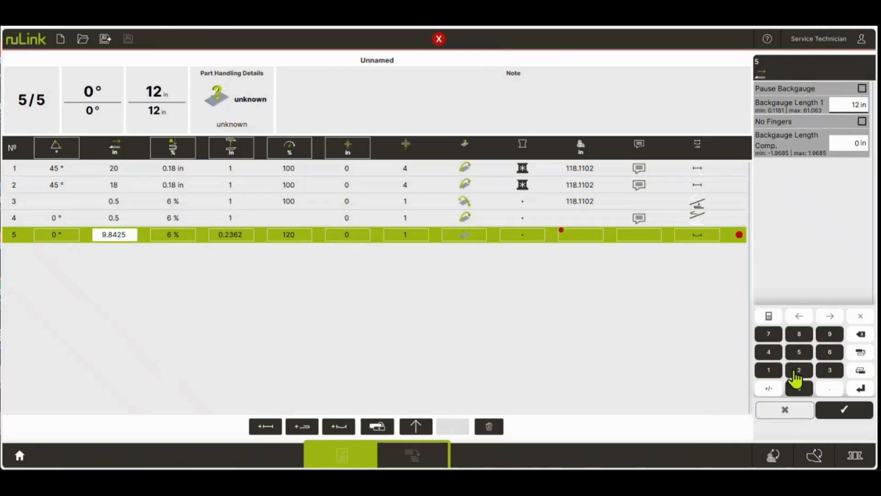
{"action": "left_click", "coordinate": [833, 413]}
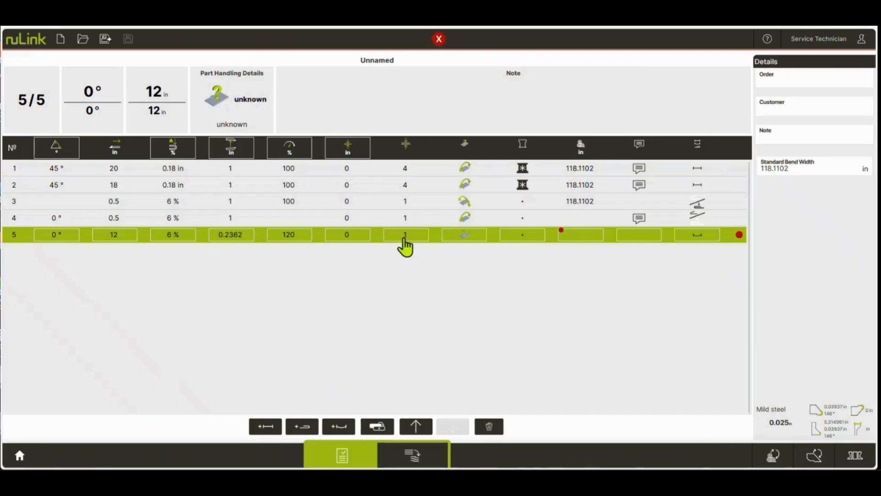
- Set line 5's part rotation to flip forward and assign it the 80.2362 to 111.7323 in width material, applied for all missing materials
{"action": "left_click", "coordinate": [460, 236]}
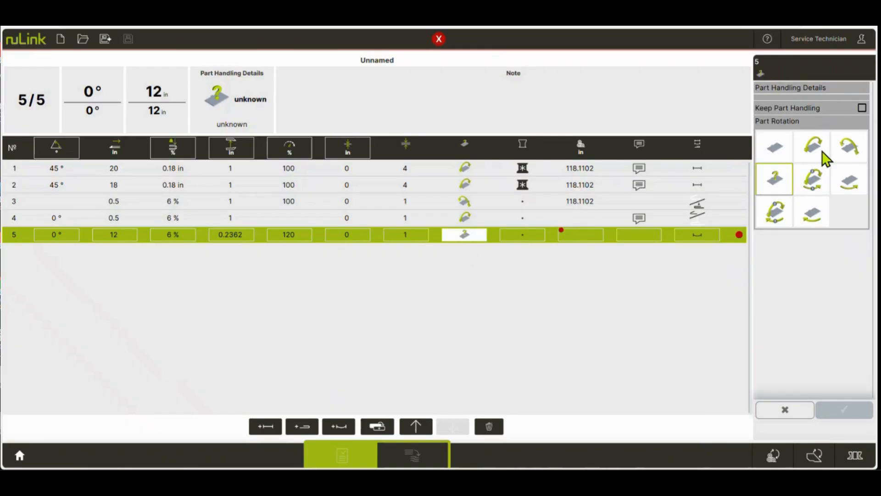
{"action": "left_click", "coordinate": [849, 148]}
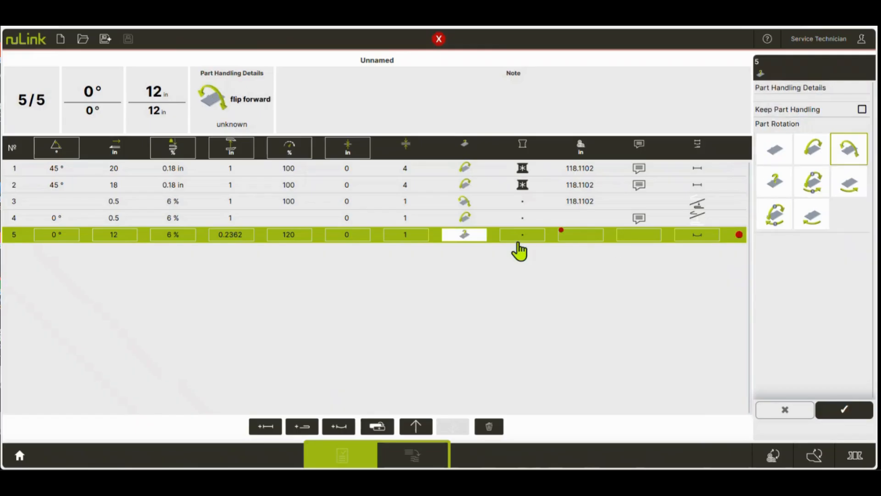
{"action": "left_click", "coordinate": [592, 234]}
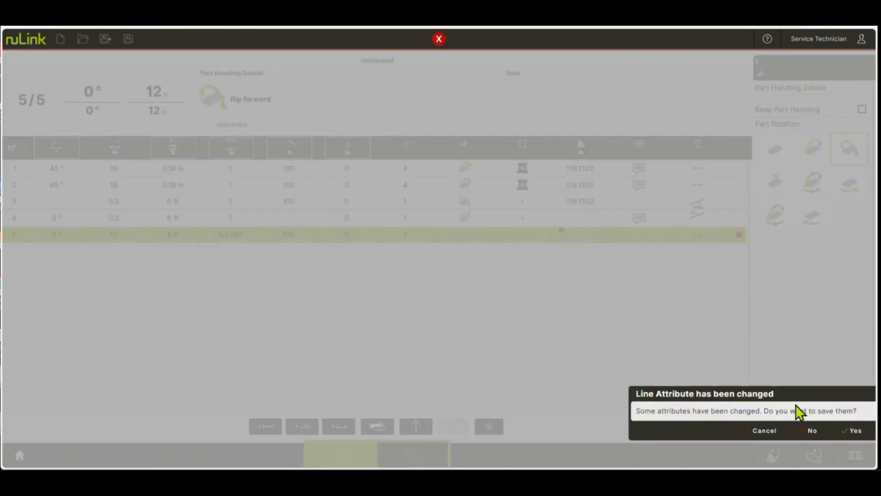
{"action": "left_click", "coordinate": [851, 431]}
{"action": "left_click", "coordinate": [596, 385]}
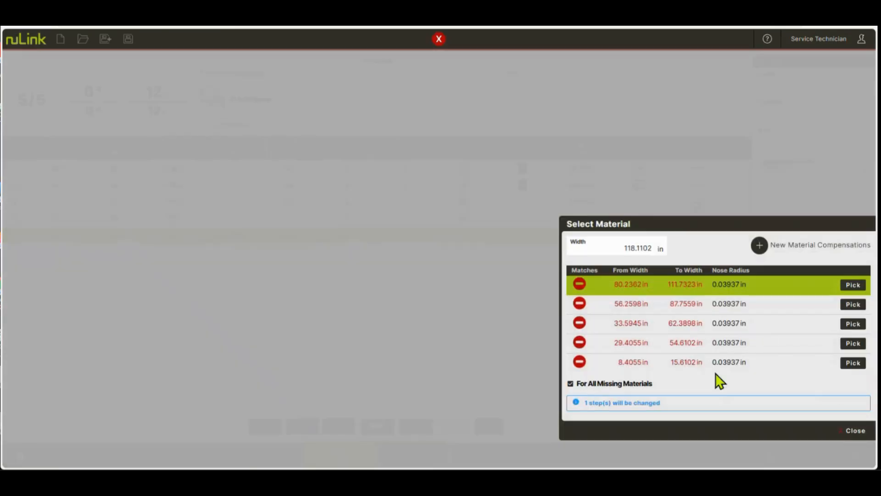
{"action": "left_click", "coordinate": [854, 289]}
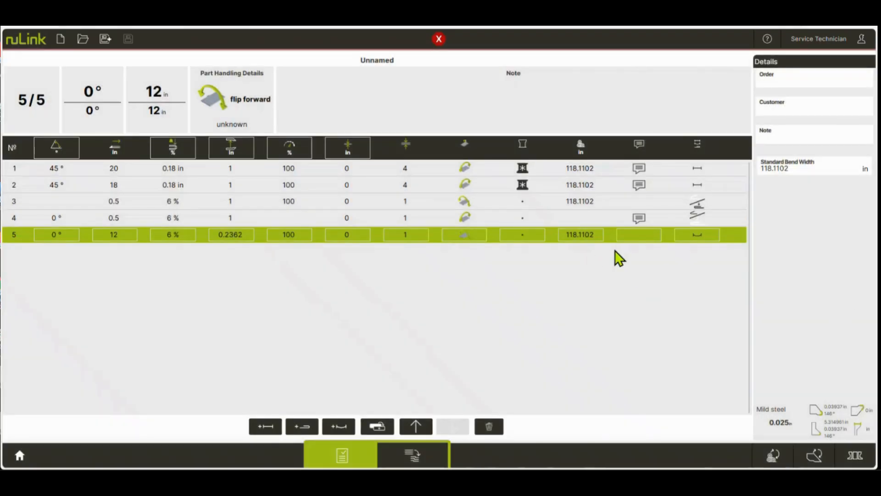
- Open line 5's radius settings and try the fine and coarse granularity options
{"action": "left_click", "coordinate": [694, 237]}
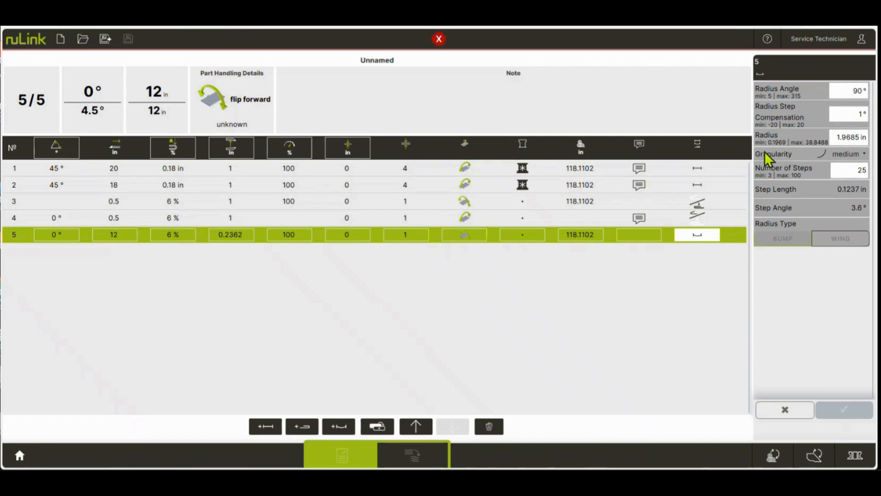
{"action": "left_click", "coordinate": [840, 154]}
{"action": "left_click", "coordinate": [840, 156]}
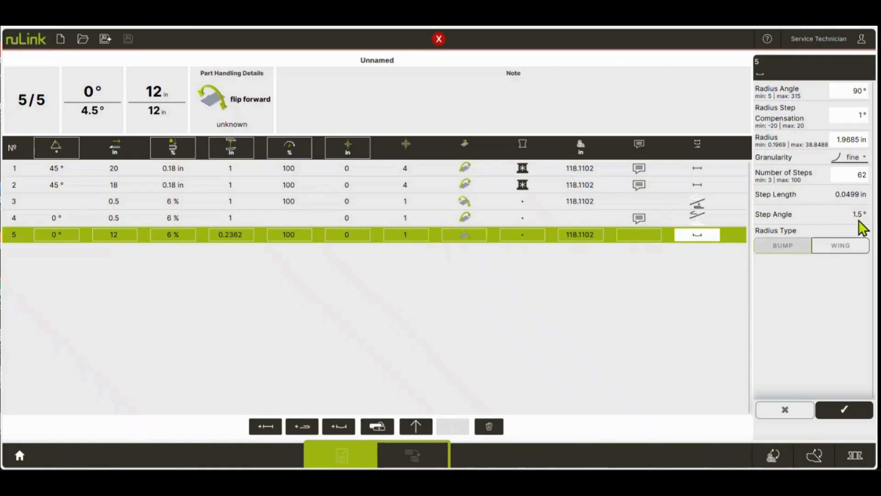
{"action": "left_click", "coordinate": [859, 166]}
{"action": "left_click", "coordinate": [847, 192]}
- Set line 5's granularity to free and its number of steps to 35
{"action": "left_click", "coordinate": [854, 157]}
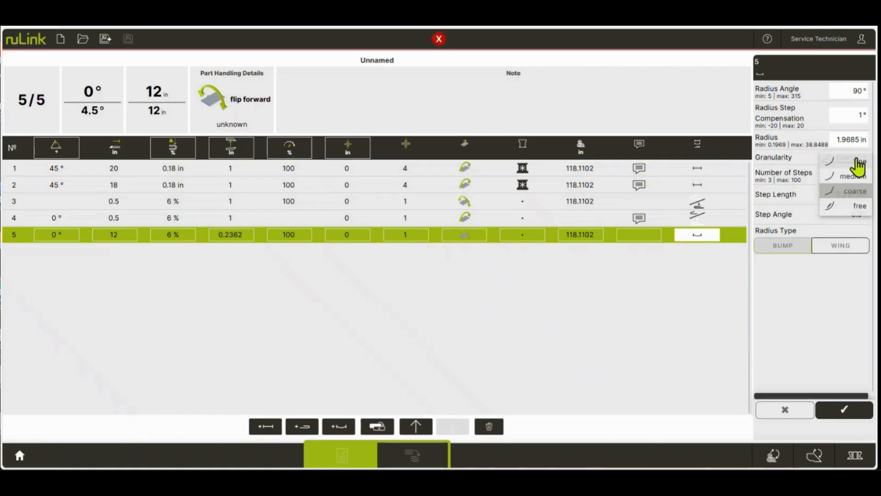
{"action": "left_click", "coordinate": [857, 206]}
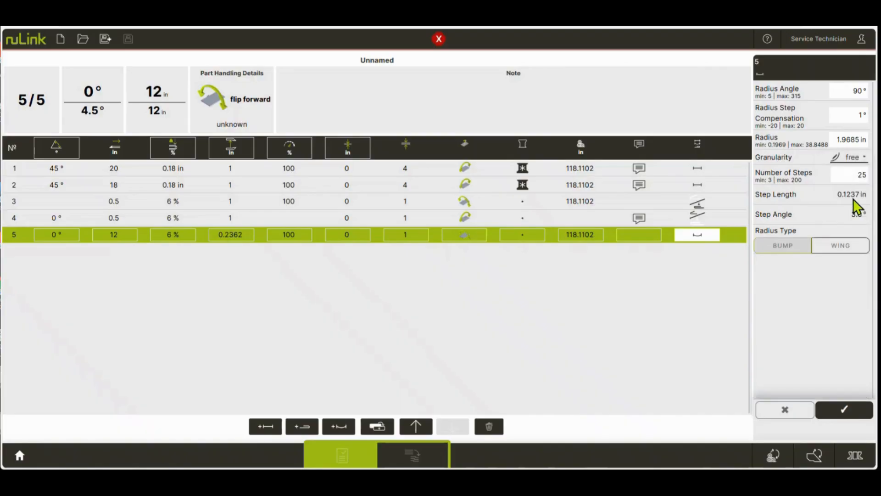
{"action": "left_click", "coordinate": [842, 179]}
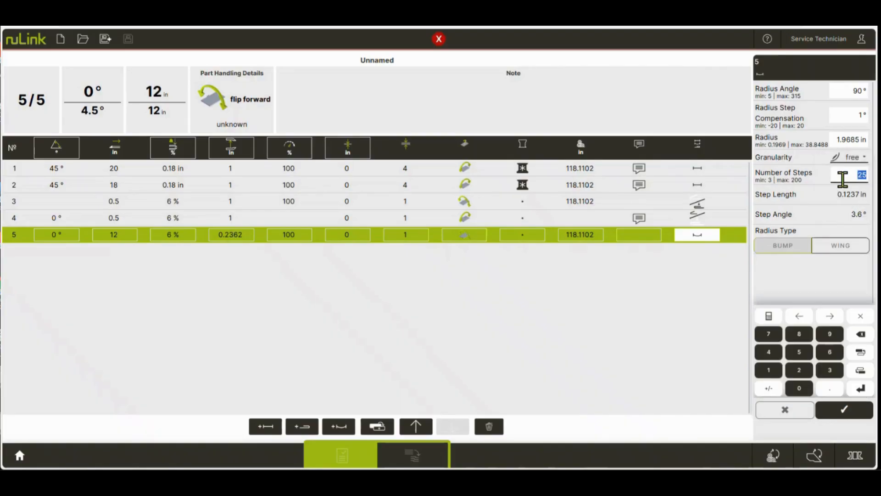
{"action": "type", "text": "35"}
- Set line 5's radius to 2 in and its radius step compensation to 5°
{"action": "left_click", "coordinate": [844, 139]}
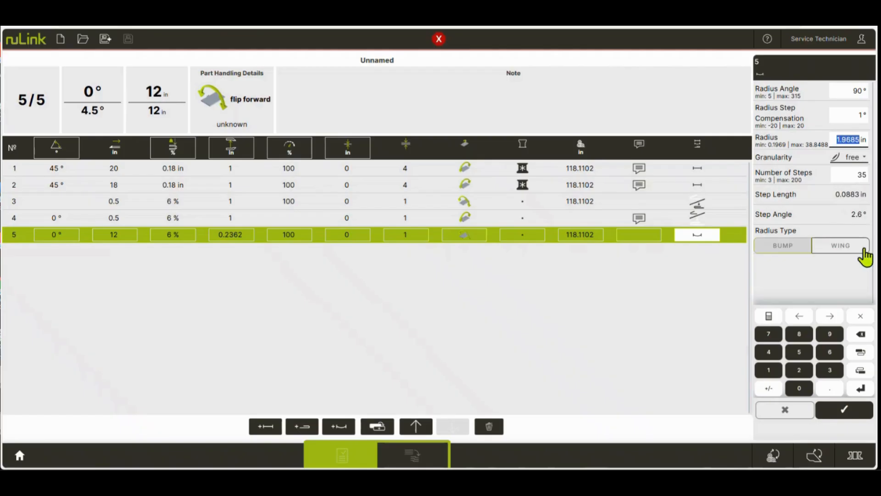
{"action": "type", "text": "2"}
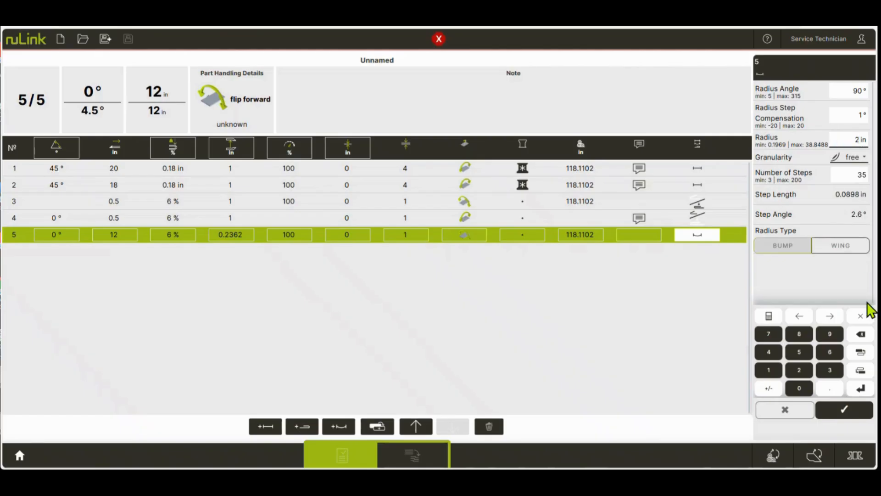
{"action": "left_click", "coordinate": [808, 272]}
{"action": "left_click", "coordinate": [840, 113]}
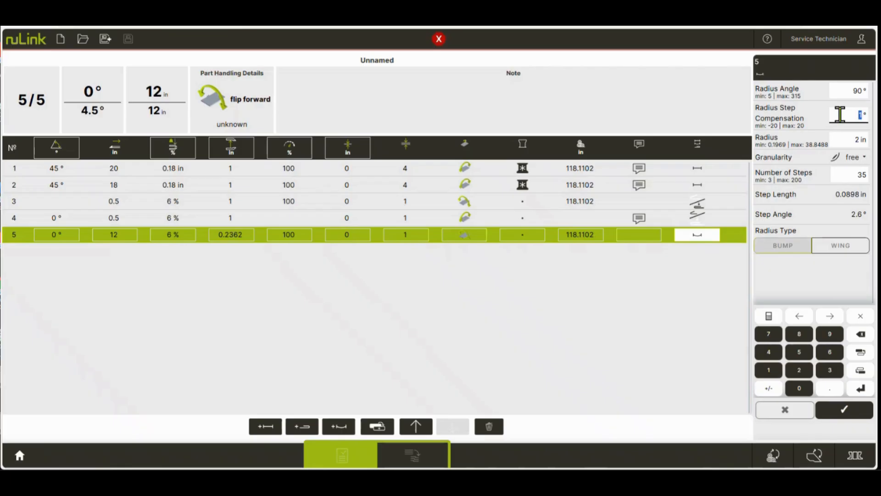
{"action": "type", "text": "5"}
- Compare the bump and wing radius types for line 5, choose wing and save the radius settings
{"action": "left_click", "coordinate": [846, 250]}
{"action": "left_click", "coordinate": [777, 250]}
{"action": "left_click", "coordinate": [841, 249]}
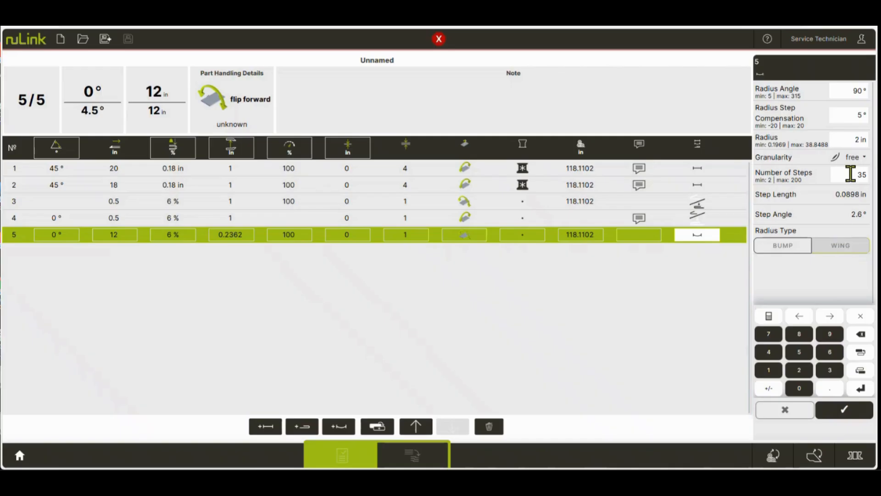
{"action": "left_click", "coordinate": [802, 252]}
{"action": "left_click", "coordinate": [846, 257]}
{"action": "left_click", "coordinate": [800, 251]}
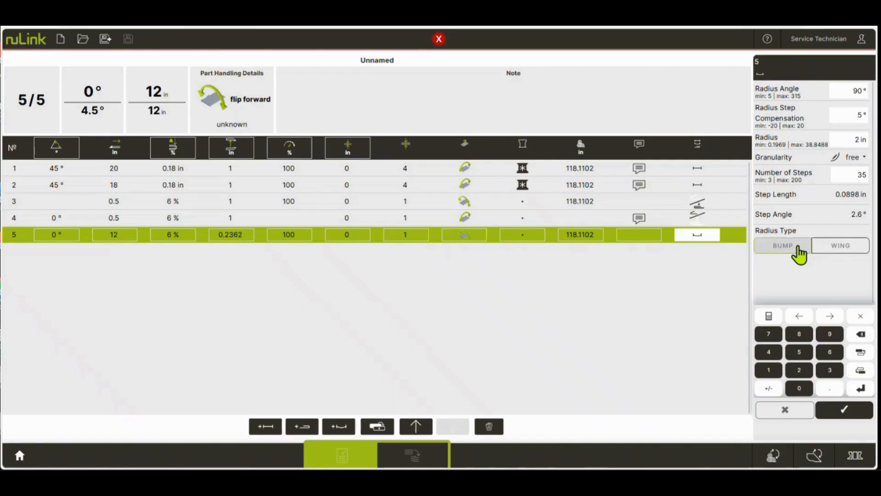
{"action": "left_click", "coordinate": [825, 256]}
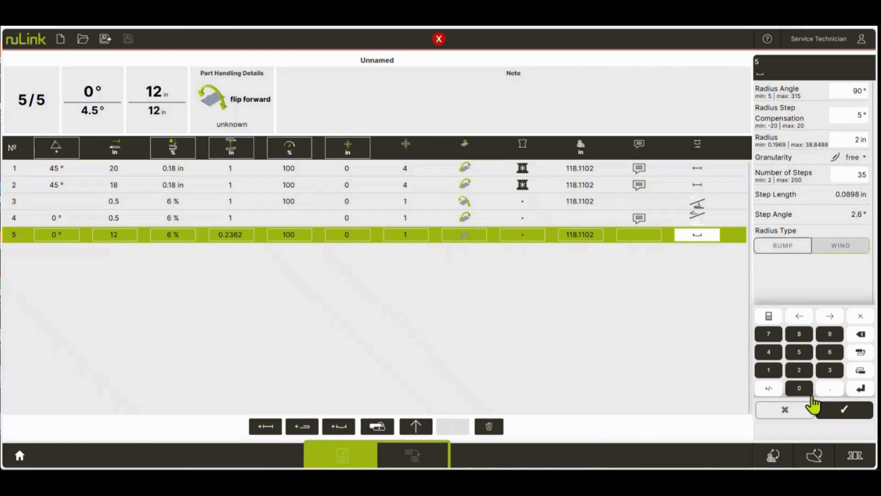
{"action": "left_click", "coordinate": [829, 410]}
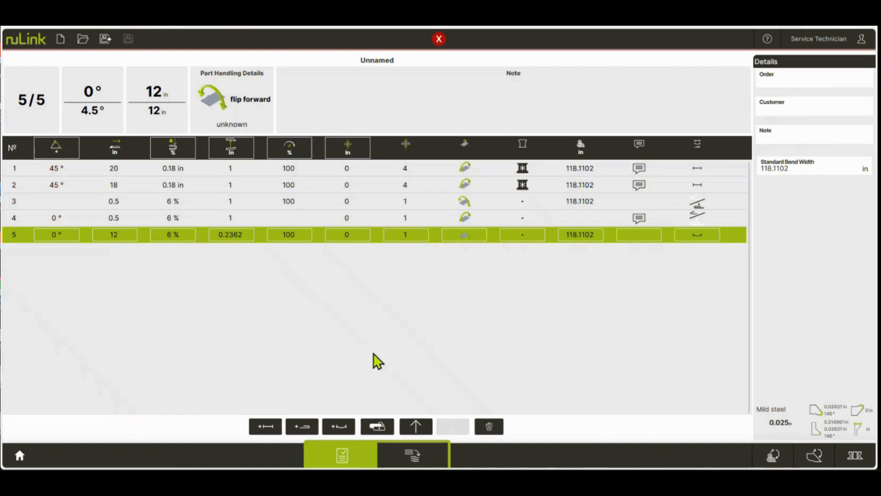
- Duplicate line 5 and move the copy up to position 3 and back down to position 4
{"action": "left_click", "coordinate": [376, 427]}
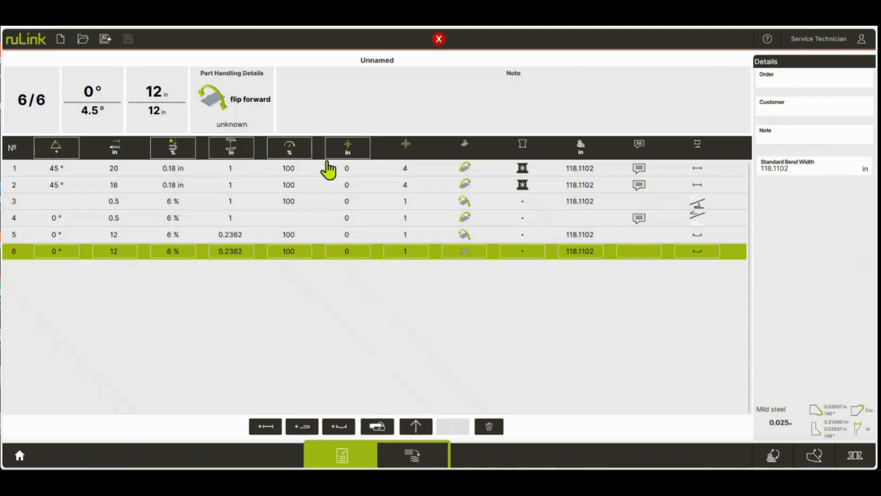
{"action": "left_click", "coordinate": [413, 425]}
{"action": "left_click", "coordinate": [413, 425]}
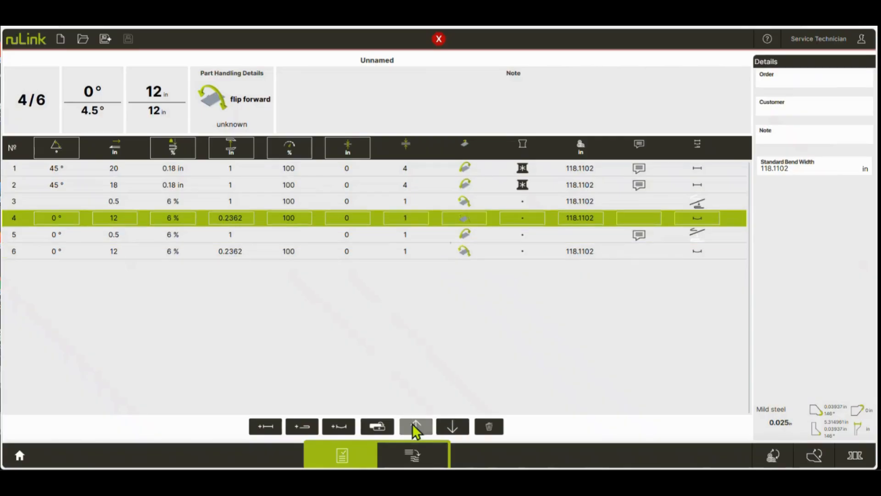
{"action": "left_click", "coordinate": [414, 427]}
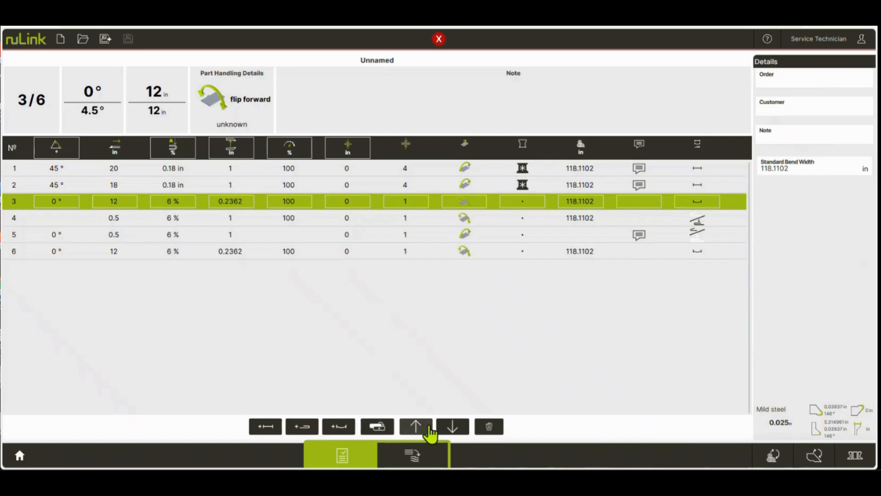
{"action": "left_click", "coordinate": [452, 427]}
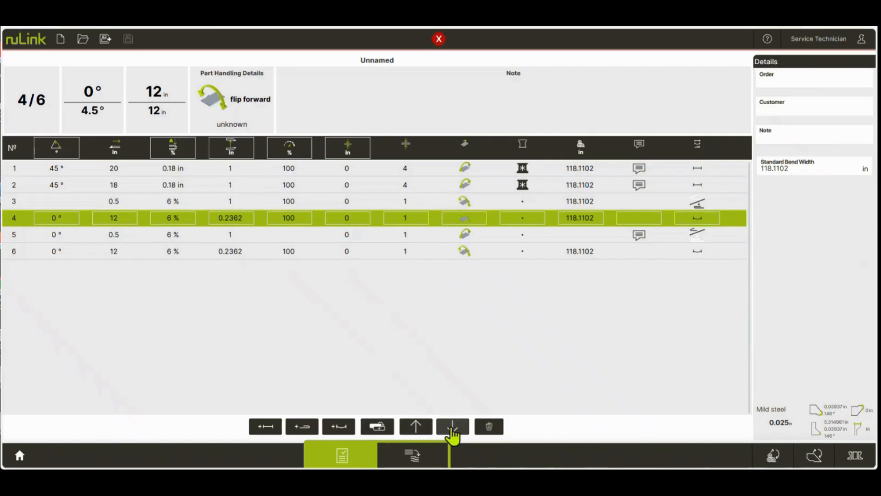
- Delete the duplicated radius bend at line 4 and confirm the deletion
{"action": "left_click", "coordinate": [490, 427]}
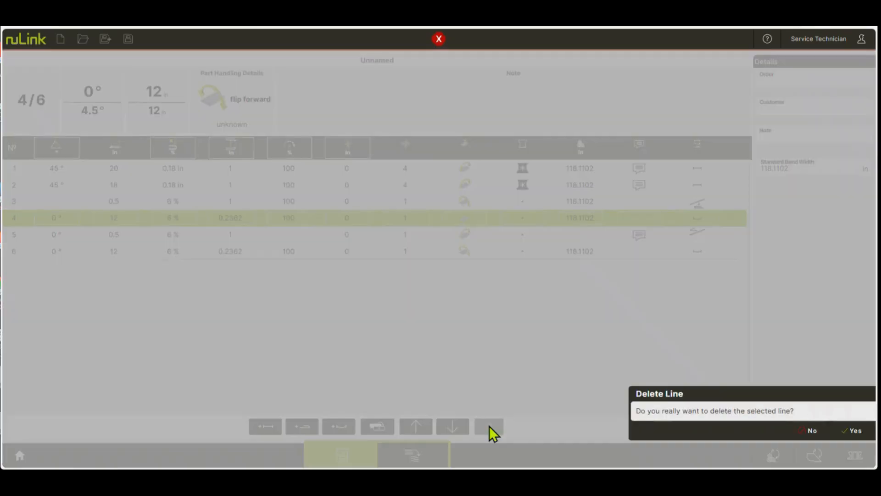
{"action": "left_click", "coordinate": [853, 430]}
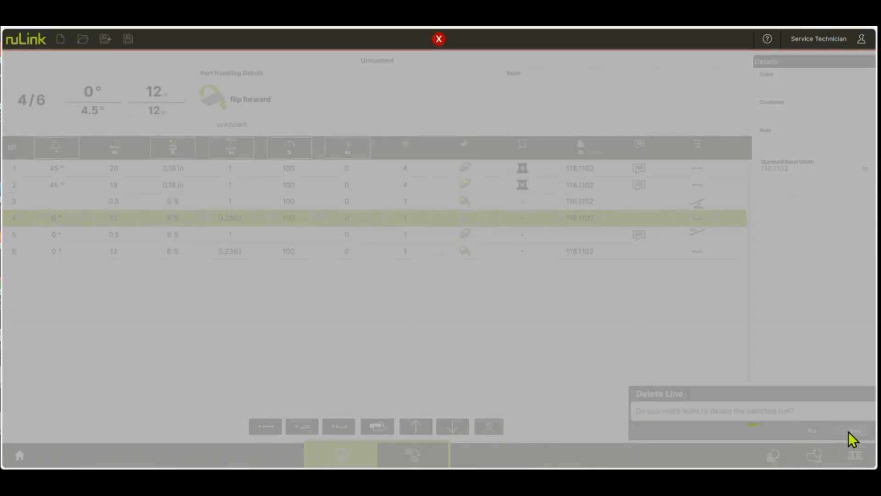